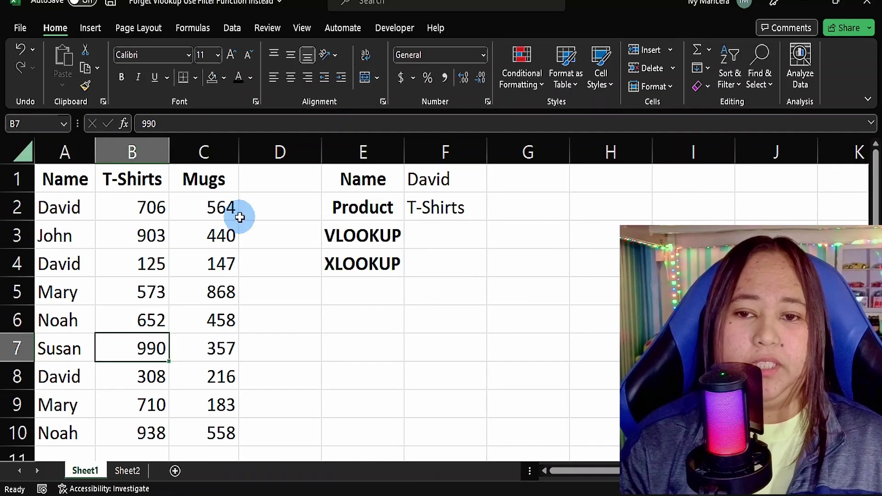
# Highlight the VLOOKUP and XLOOKUP label cells in column E.
pyautogui.click(348, 235)
pyautogui.moveTo(348, 235); pyautogui.dragTo(351, 260)
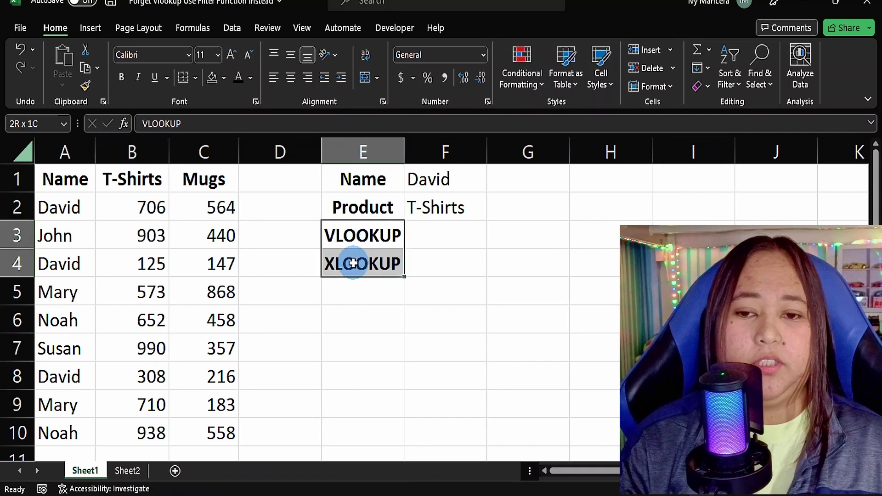
pyautogui.click(368, 234)
pyautogui.click(361, 261)
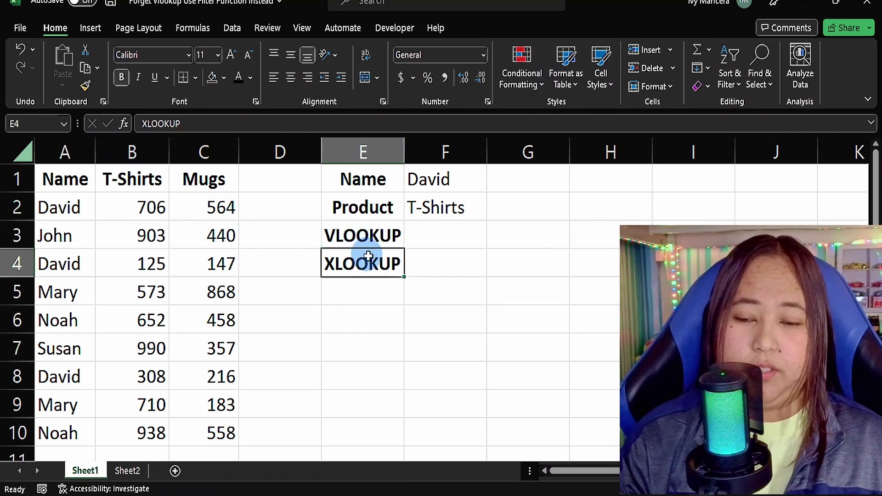
# Enter =VLOOKUP(F1,A2:C10,2,0) in F3, returning 706 for David's T-Shirts.
pyautogui.click(429, 239)
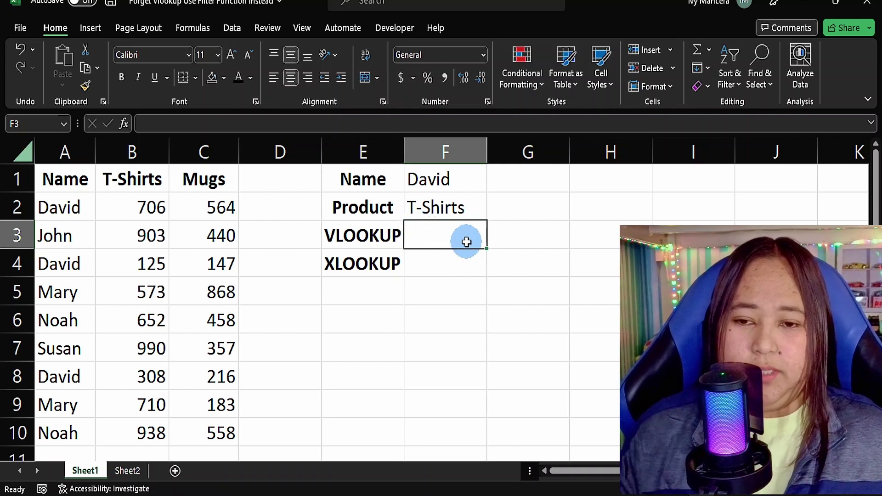
pyautogui.write('=')
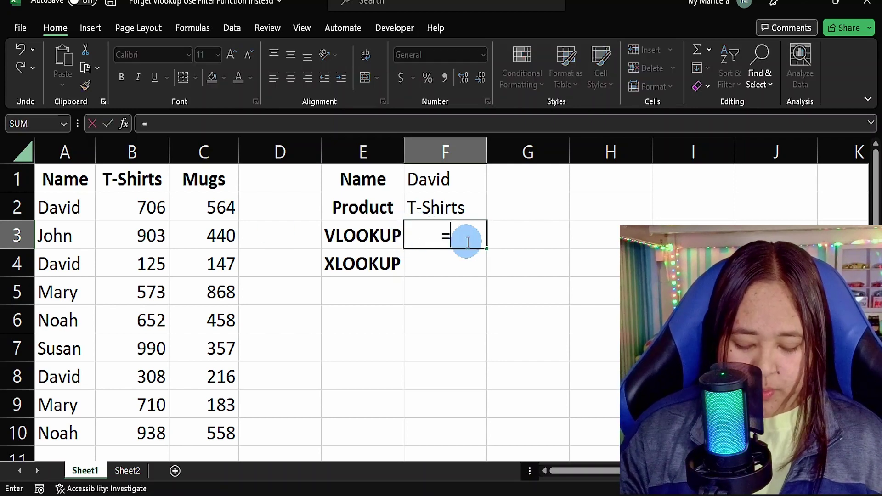
pyautogui.write('vlo')
pyautogui.press('Tab')
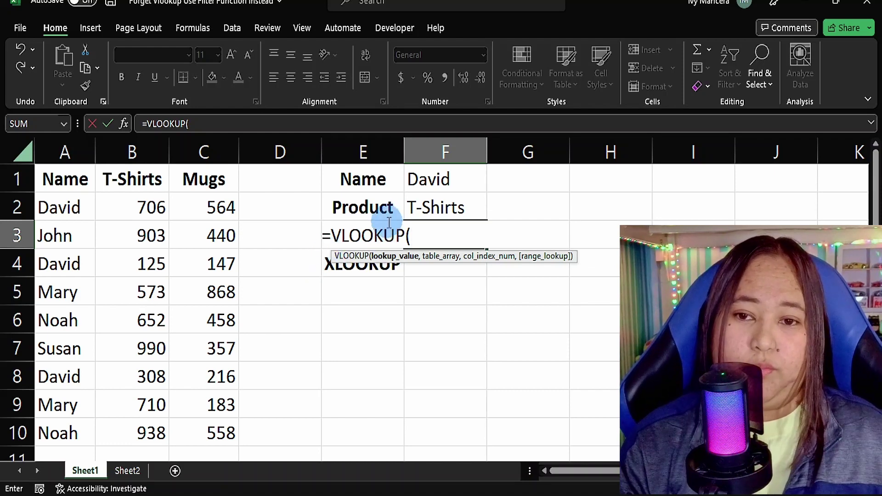
pyautogui.click(430, 182)
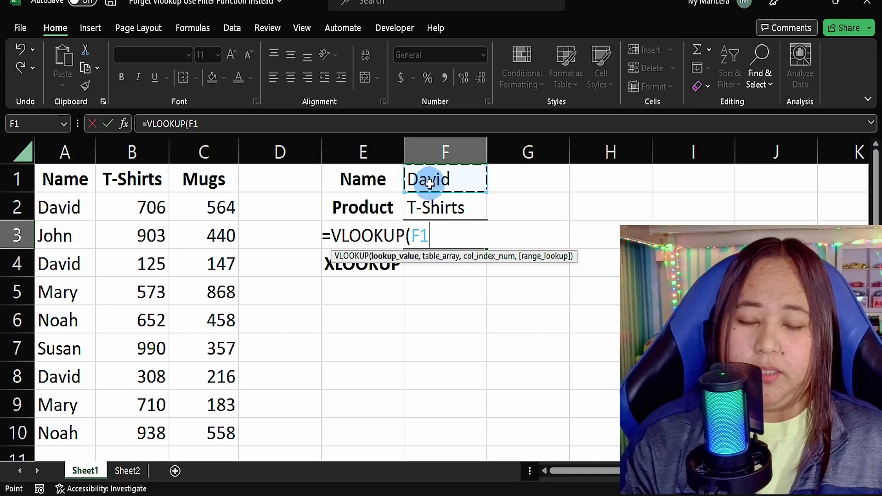
pyautogui.write(',')
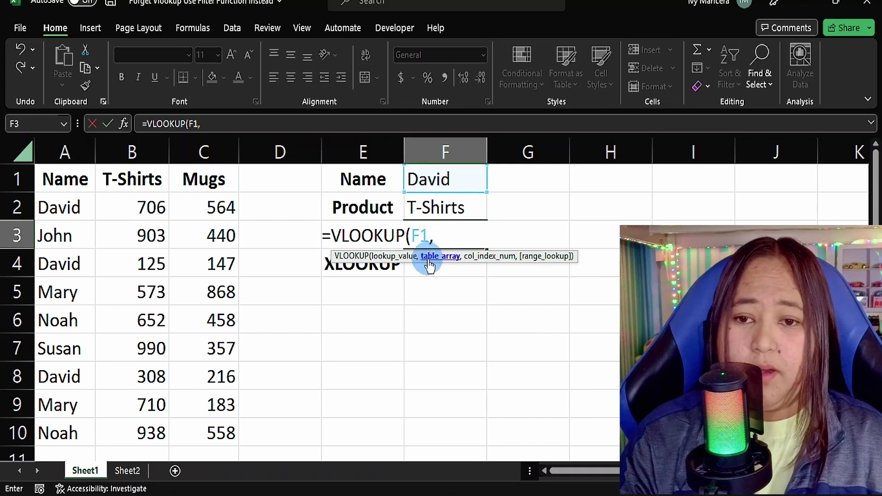
pyautogui.moveTo(70, 211); pyautogui.dragTo(208, 423)
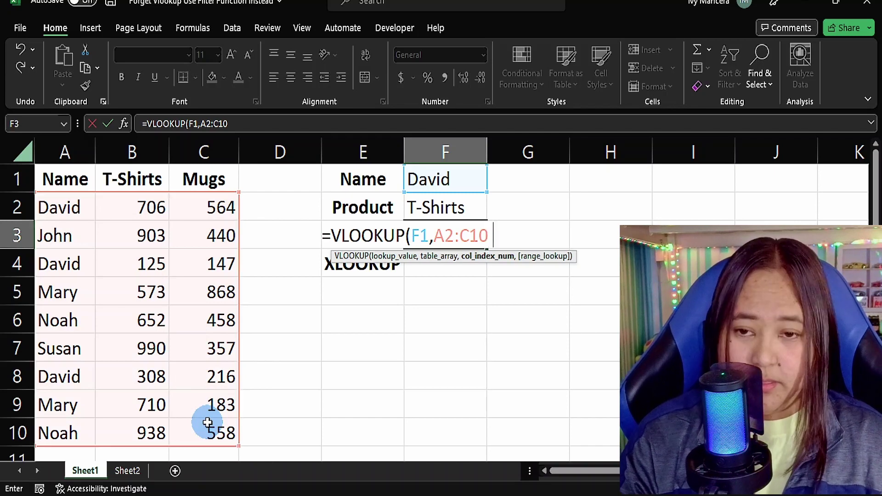
pyautogui.write(',')
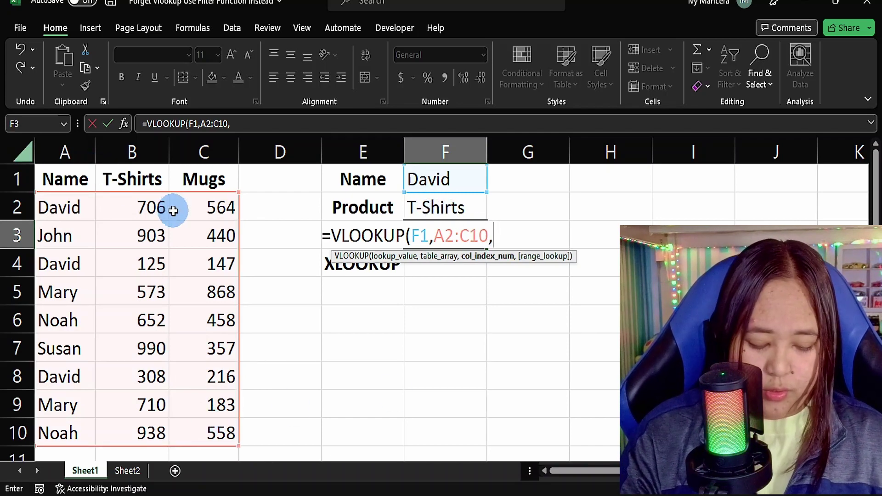
pyautogui.write('2,')
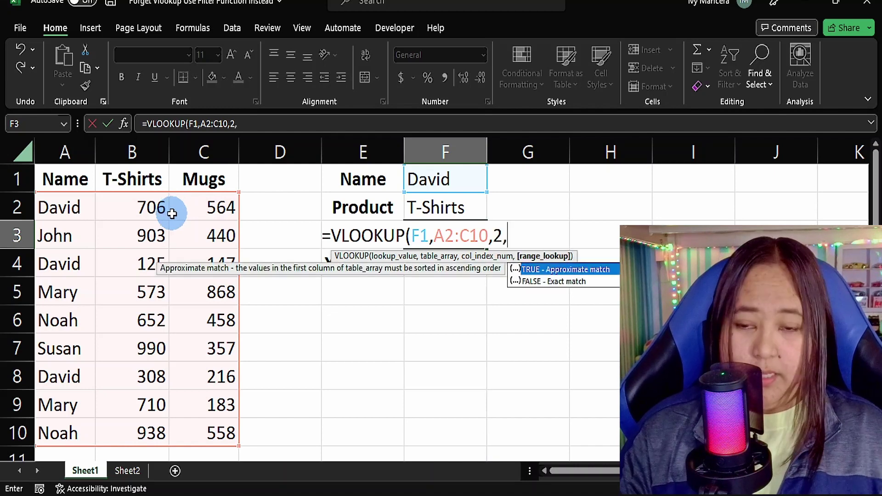
pyautogui.write('0')
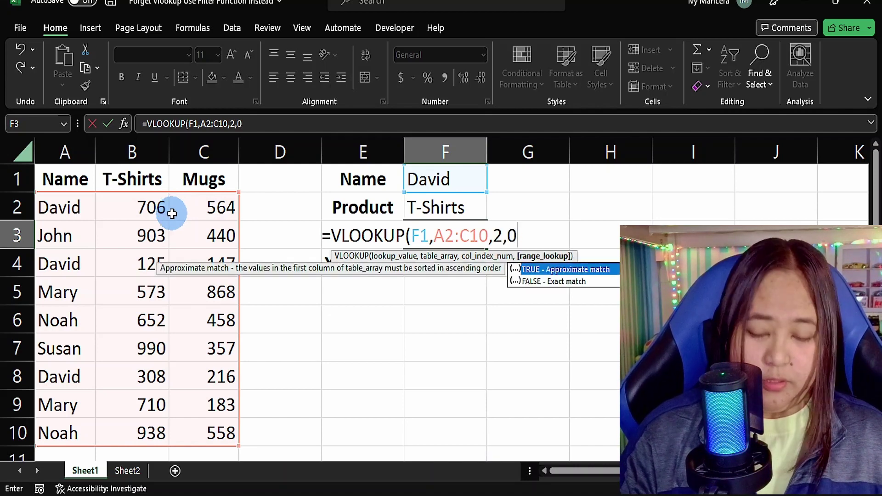
pyautogui.write(')')
pyautogui.press('Return')
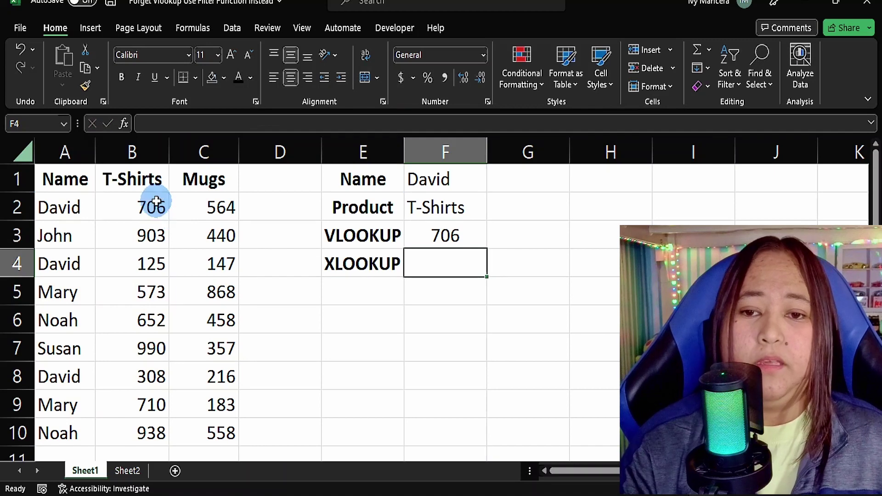
pyautogui.click(457, 236)
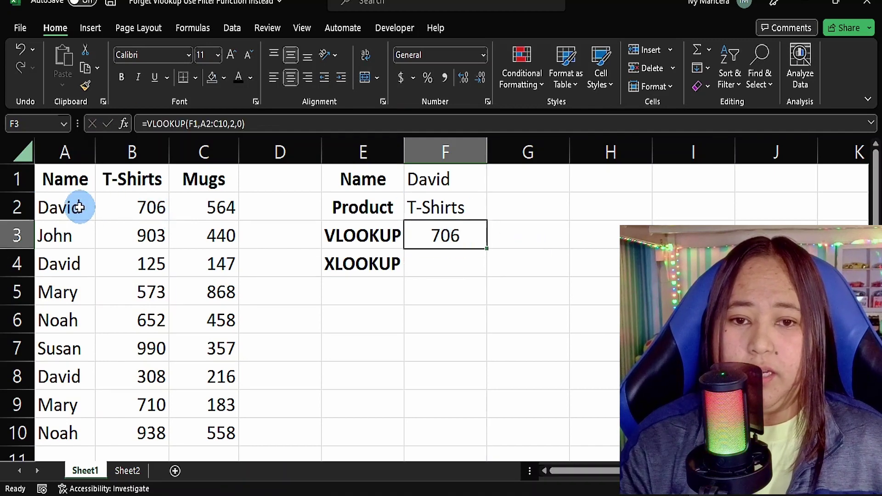
pyautogui.moveTo(75, 206)
pyautogui.mouseDown()
pyautogui.moveTo(181, 208)
pyautogui.moveTo(122, 209)
pyautogui.mouseUp()
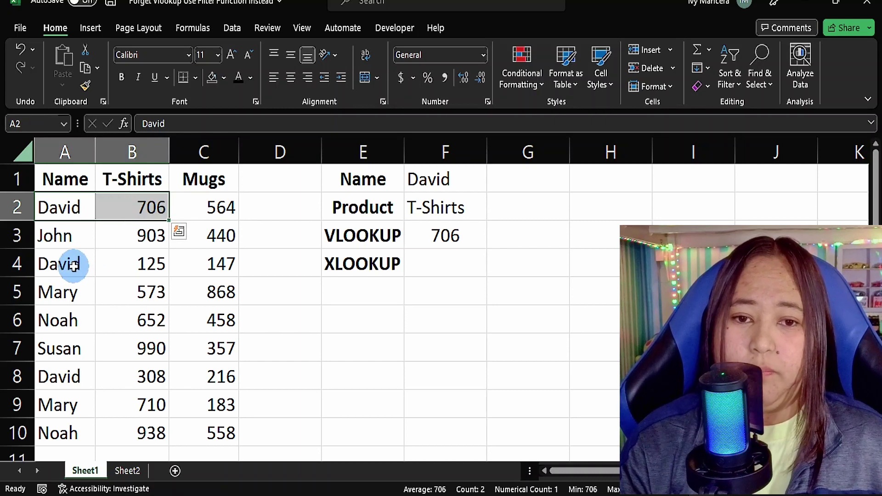
pyautogui.moveTo(73, 265); pyautogui.dragTo(133, 263)
pyautogui.moveTo(75, 376); pyautogui.dragTo(134, 378)
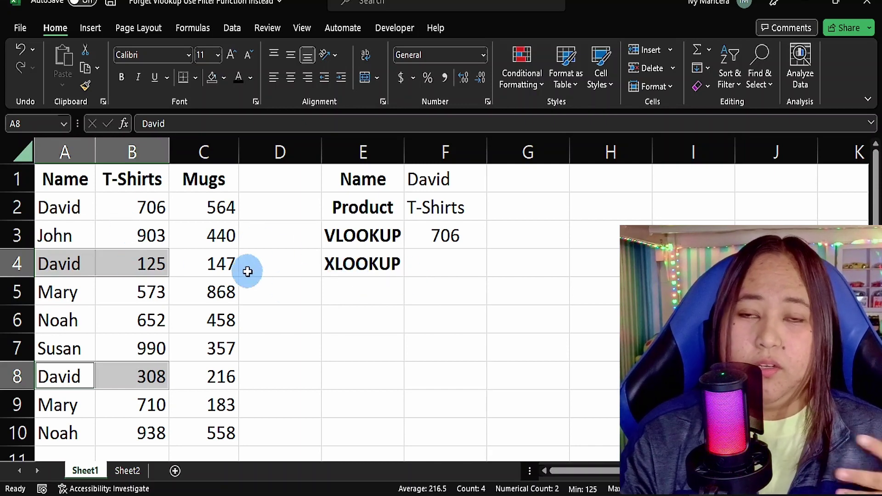
pyautogui.click(439, 266)
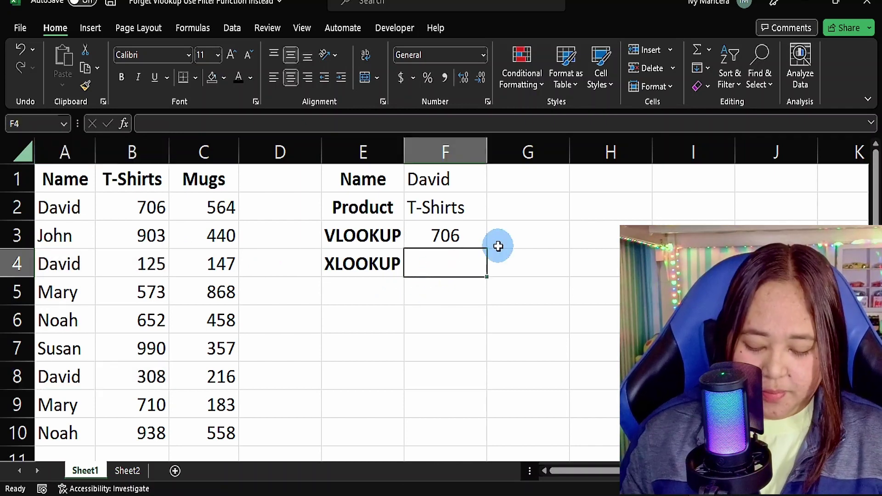
# Enter =XLOOKUP(F1,A2:A10,B2:B10) in F4, returning David's 706.
pyautogui.write('=xl')
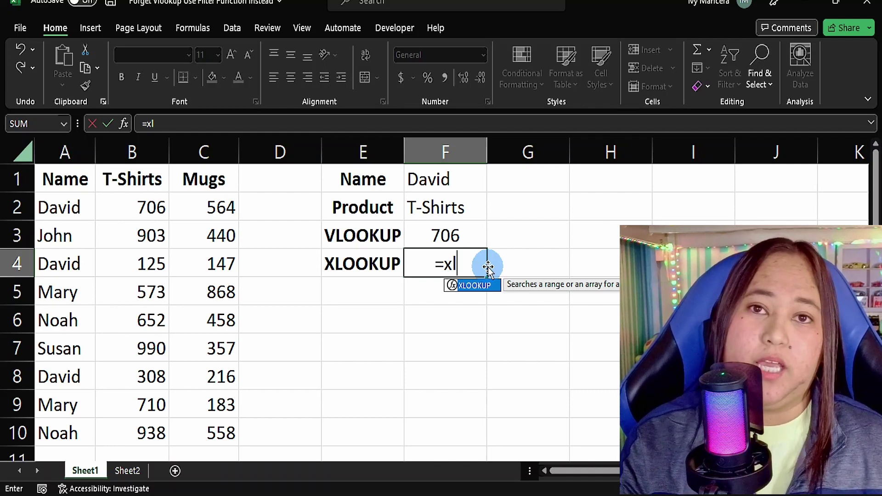
pyautogui.doubleClick(467, 286)
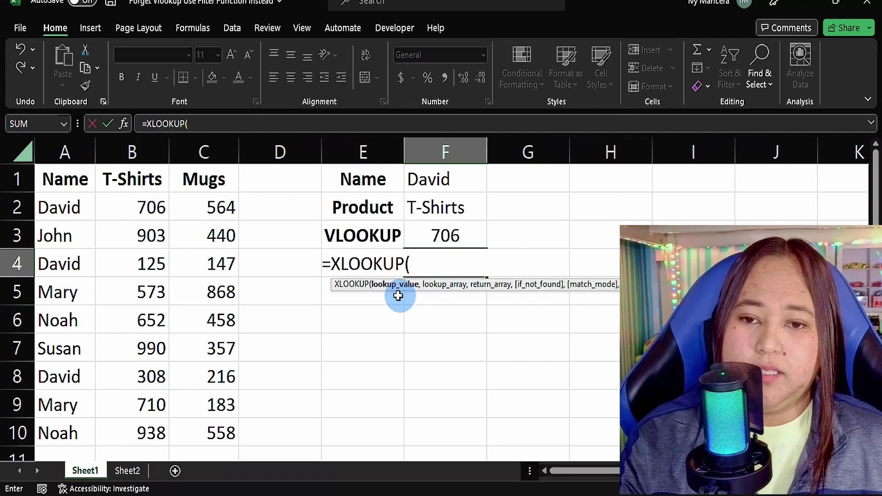
pyautogui.click(442, 188)
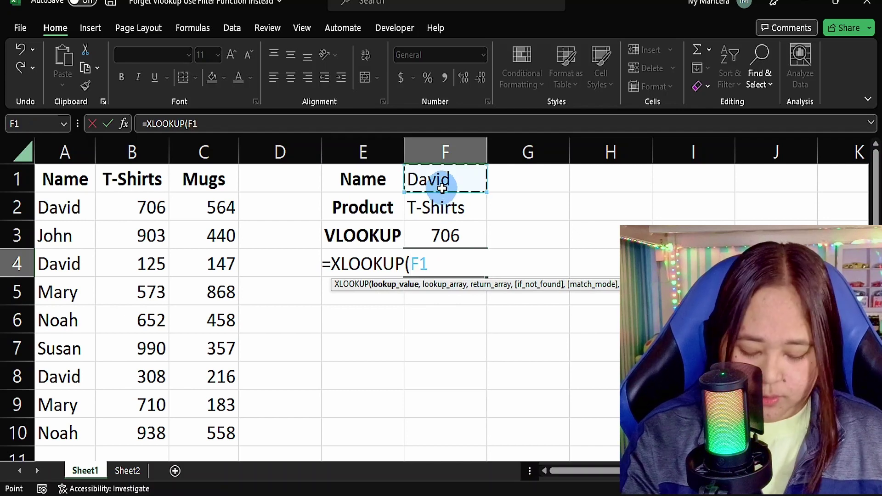
pyautogui.write(',')
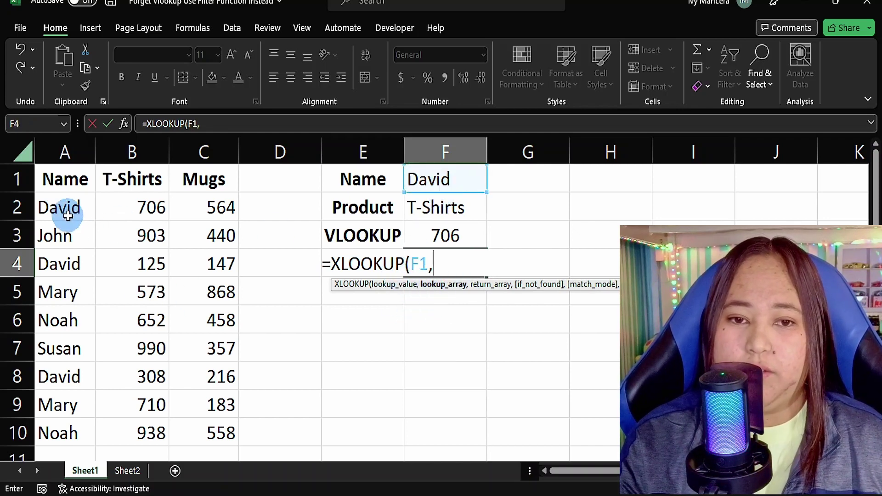
pyautogui.moveTo(65, 209); pyautogui.dragTo(65, 429)
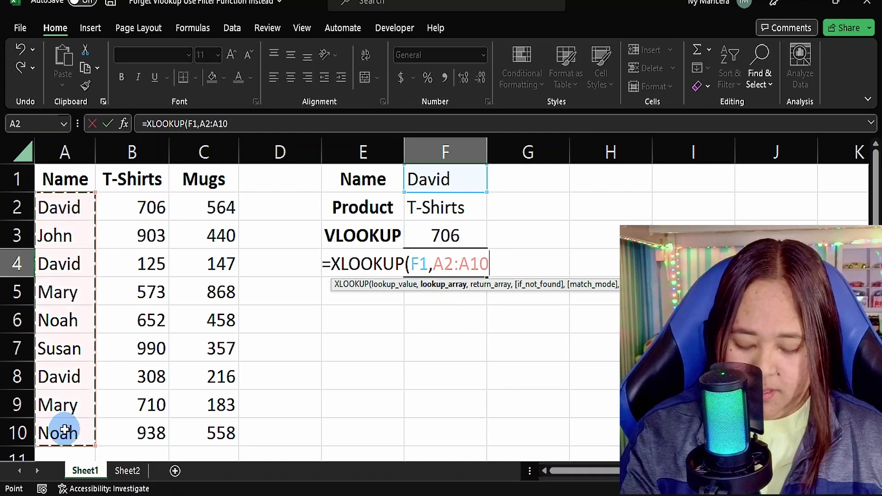
pyautogui.write(',')
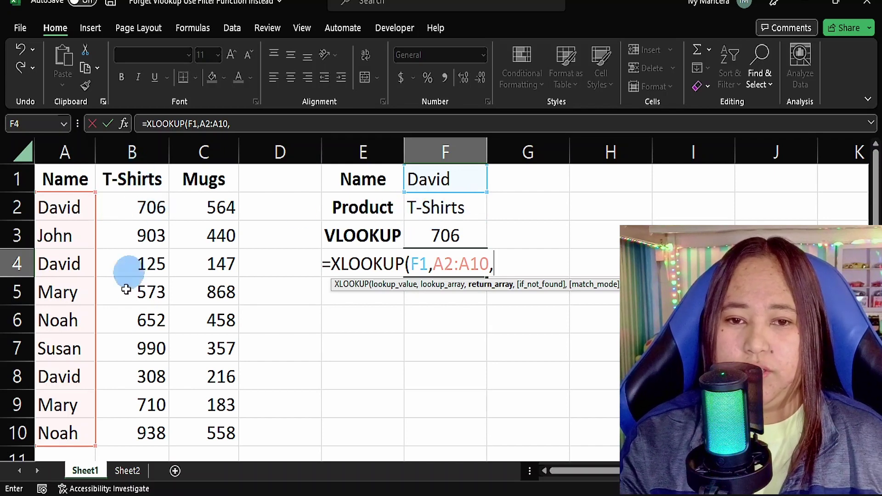
pyautogui.moveTo(143, 212); pyautogui.dragTo(144, 428)
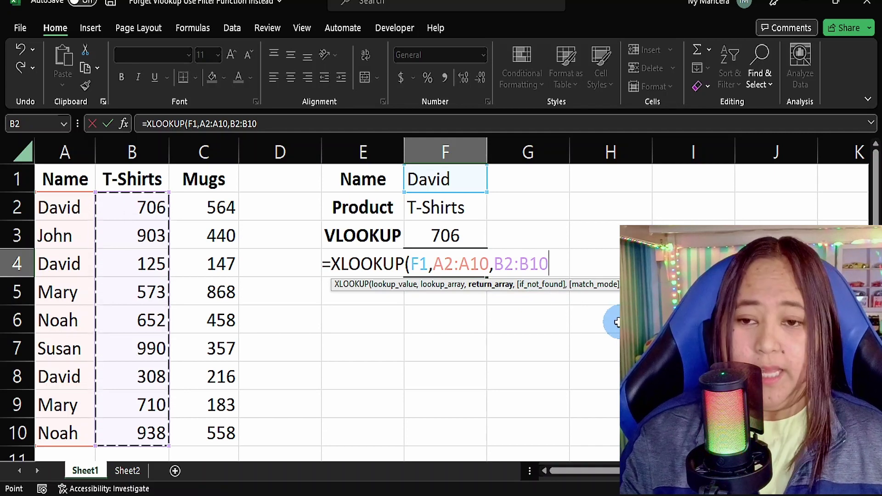
pyautogui.write(')')
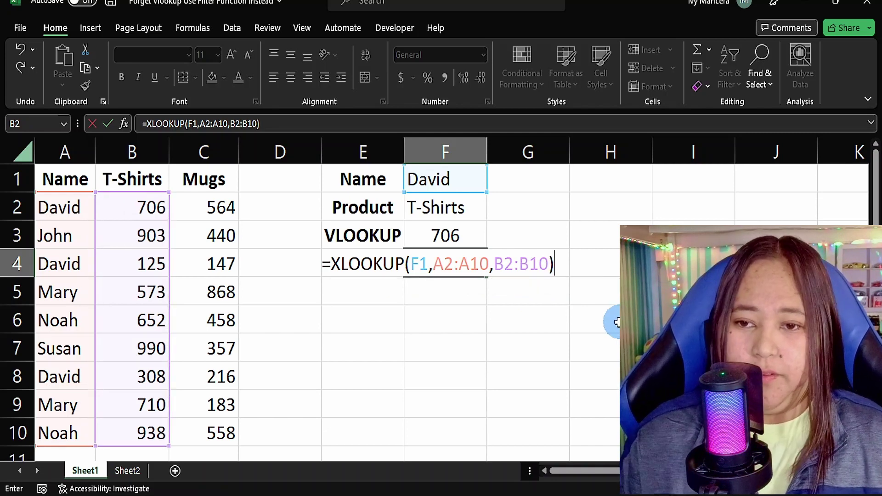
pyautogui.press('Return')
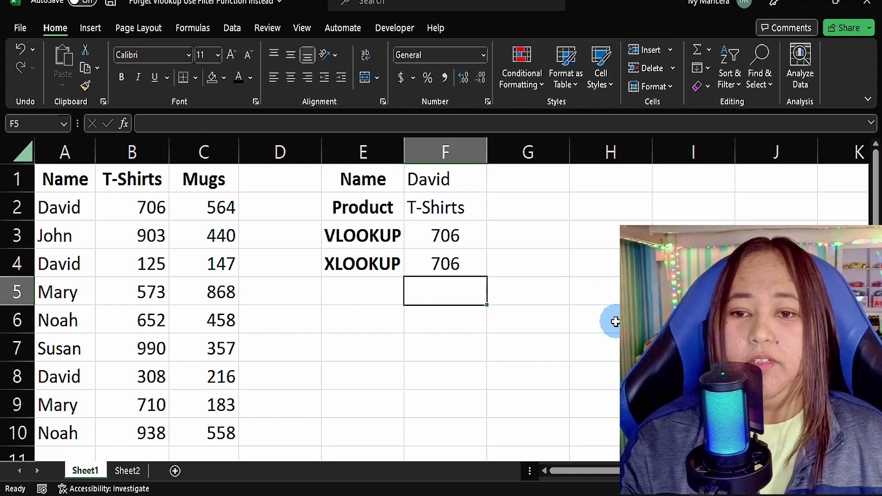
# Compare the lookup formulas in F4 and F3.
pyautogui.click(439, 263)
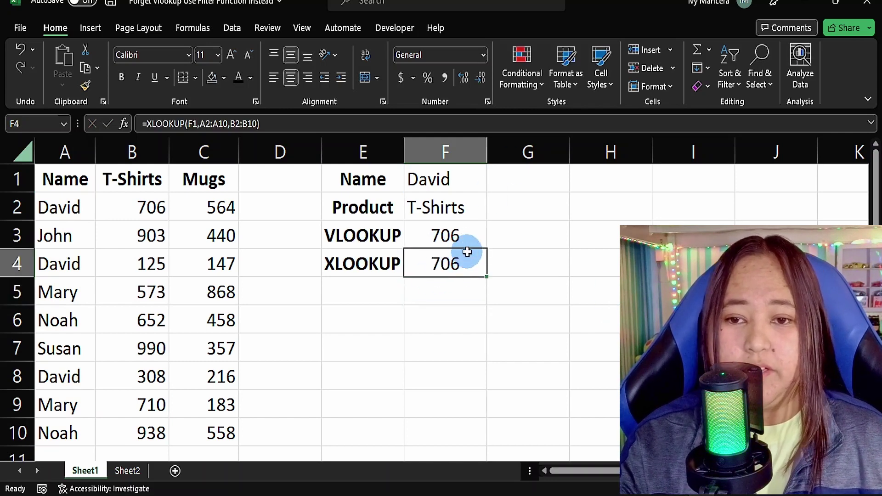
pyautogui.click(455, 238)
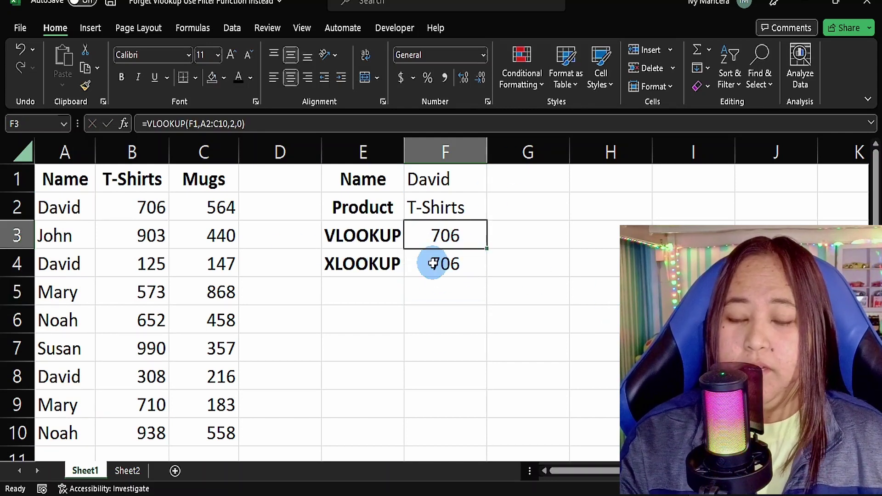
pyautogui.click(433, 263)
# Highlight David's three rows (706, 125, 308) to show only the first is returned.
pyautogui.doubleClick(122, 203)
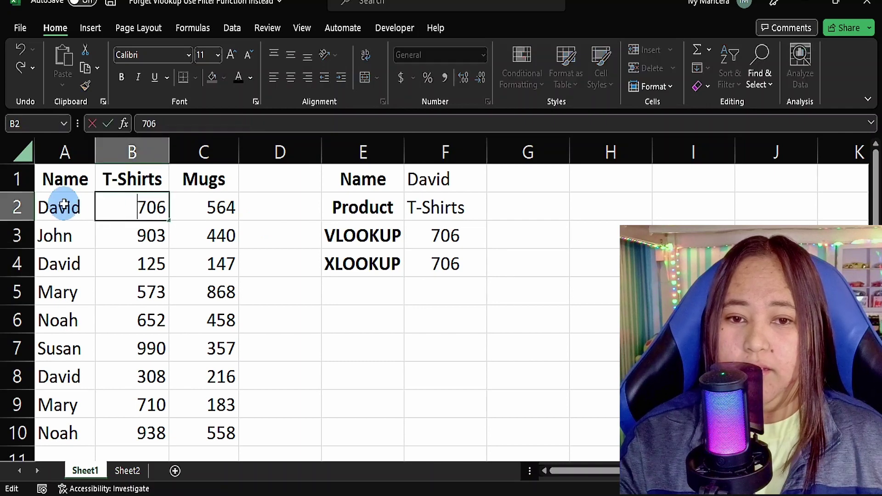
pyautogui.moveTo(63, 204); pyautogui.dragTo(128, 203)
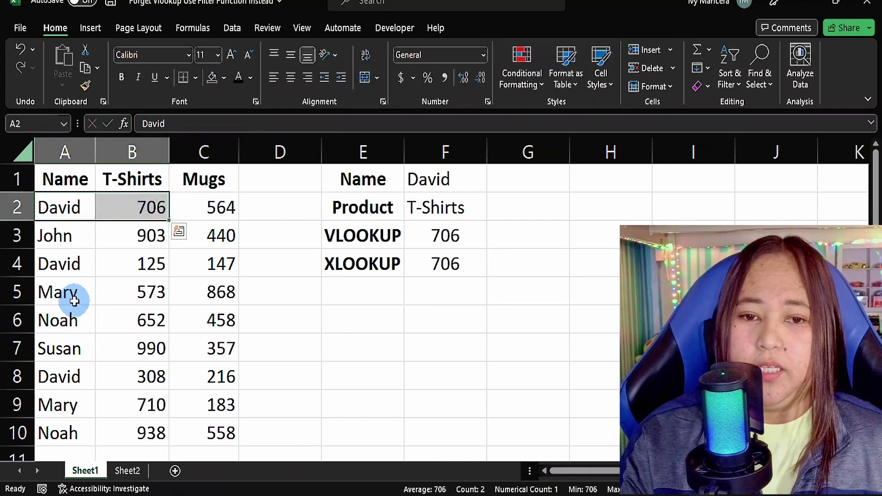
pyautogui.keyDown('ctrl'); pyautogui.moveTo(69, 263); pyautogui.dragTo(118, 263); pyautogui.keyUp('ctrl')
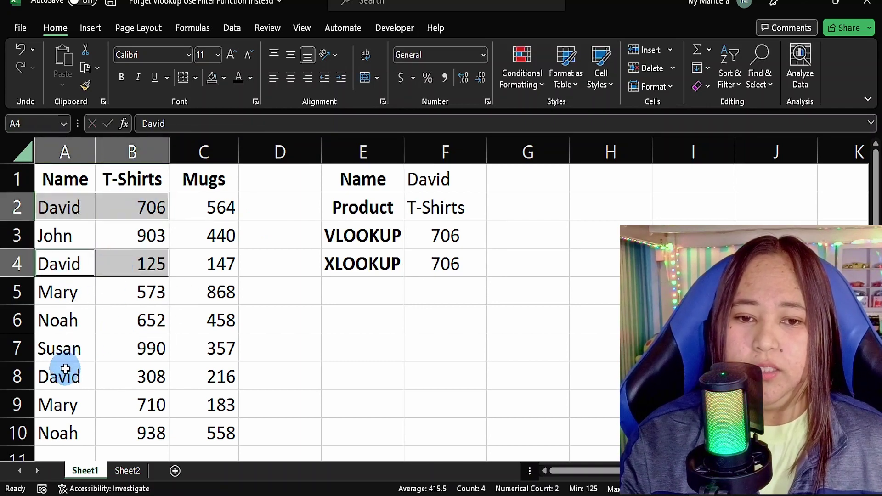
pyautogui.keyDown('ctrl'); pyautogui.moveTo(66, 374); pyautogui.dragTo(155, 373); pyautogui.keyUp('ctrl')
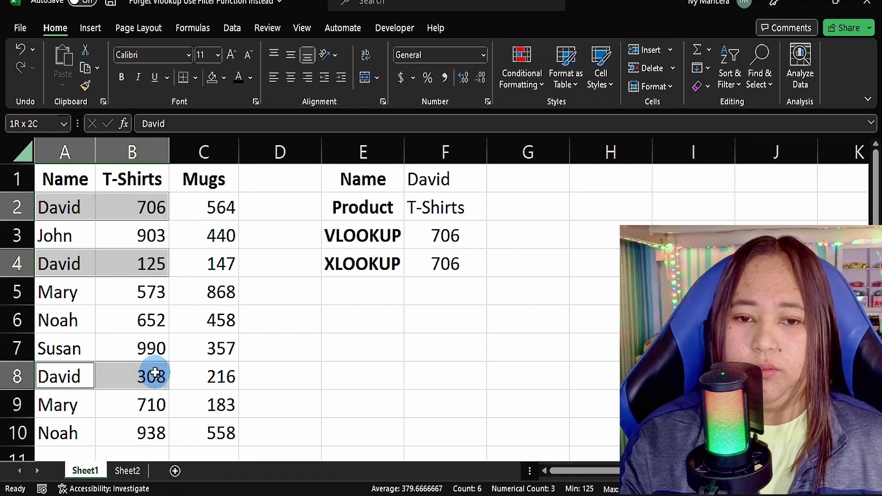
pyautogui.click(449, 281)
pyautogui.click(458, 264)
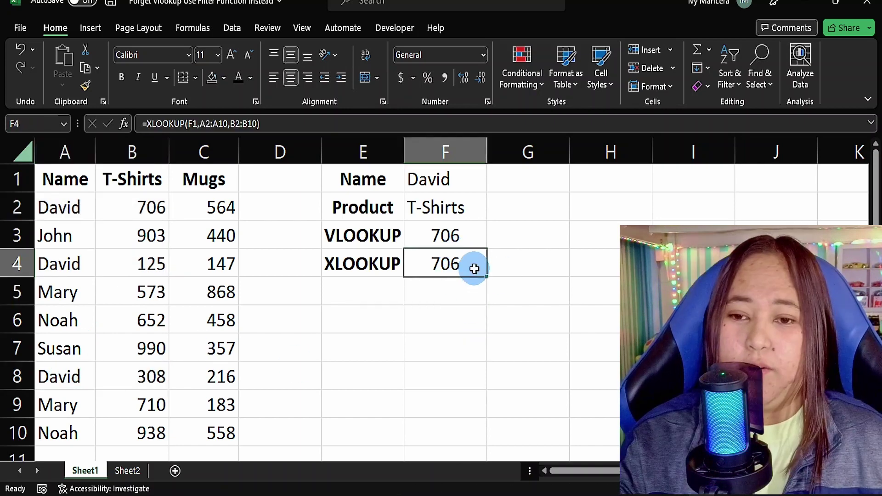
# Extend F4 to =XLOOKUP(F1,A2:A10,B2:B10,,0,1) with exact match and first-to-last search.
pyautogui.doubleClick(457, 268)
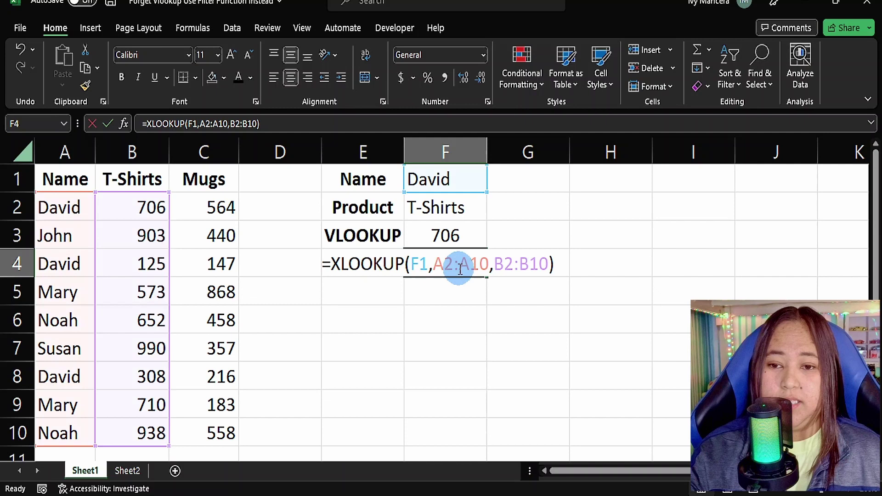
pyautogui.click(549, 264)
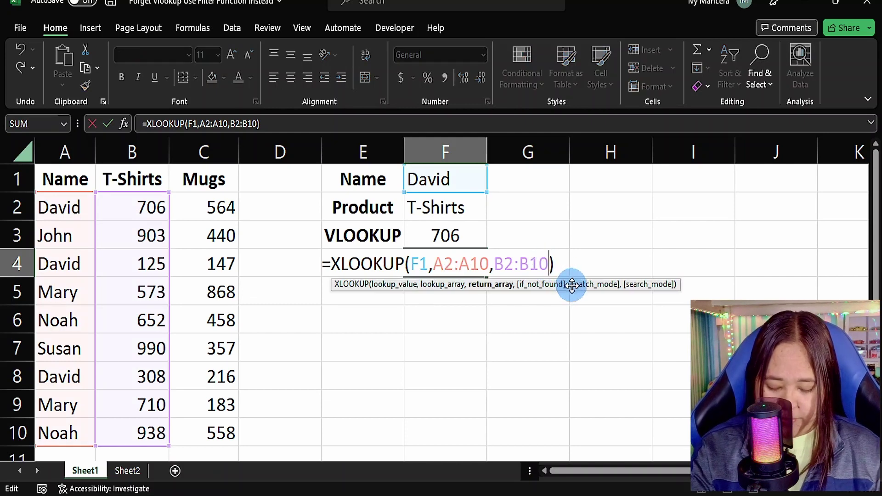
pyautogui.write(',')
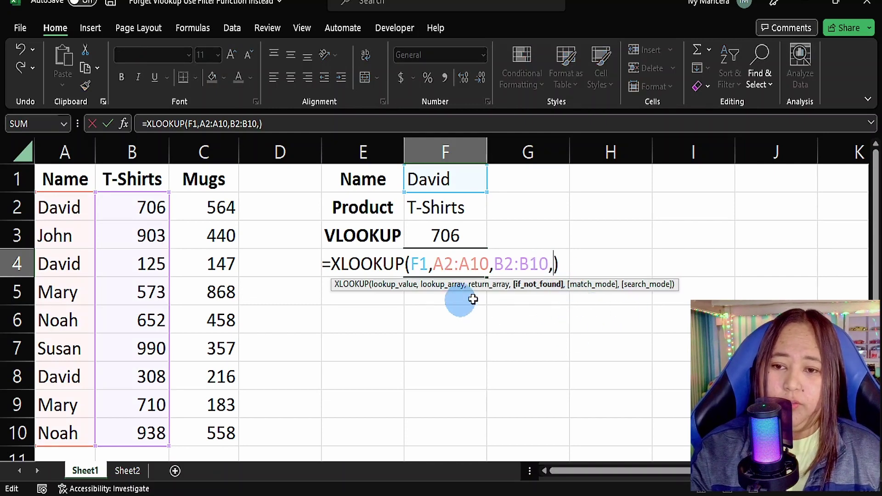
pyautogui.write(',')
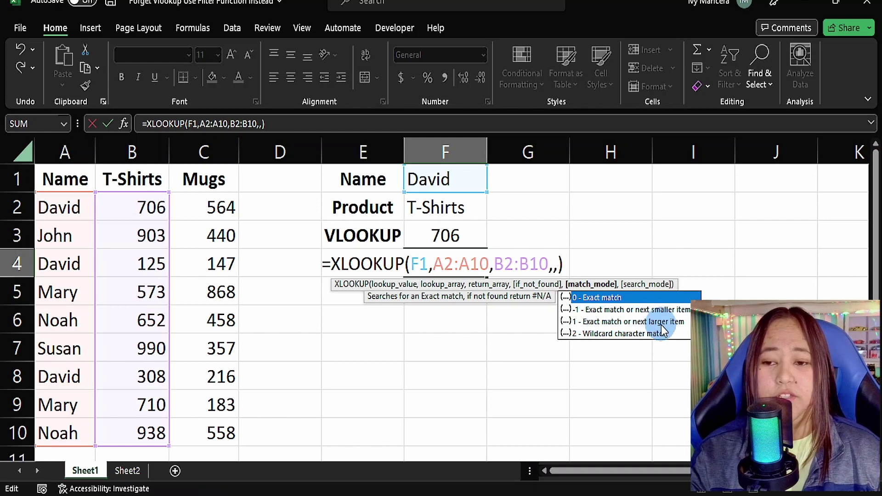
pyautogui.doubleClick(568, 298)
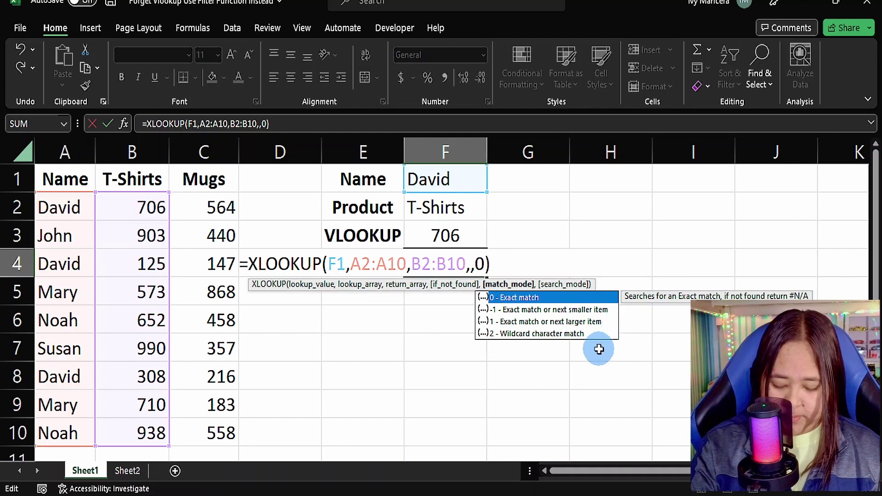
pyautogui.write(',')
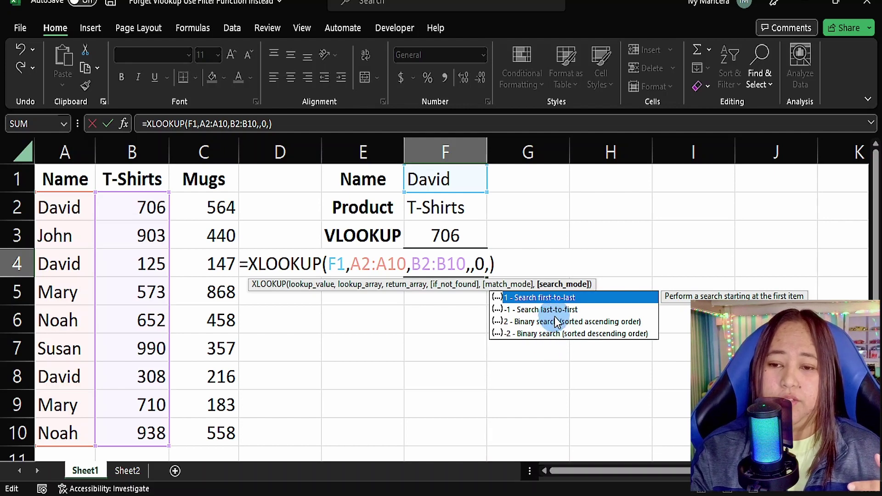
pyautogui.doubleClick(521, 298)
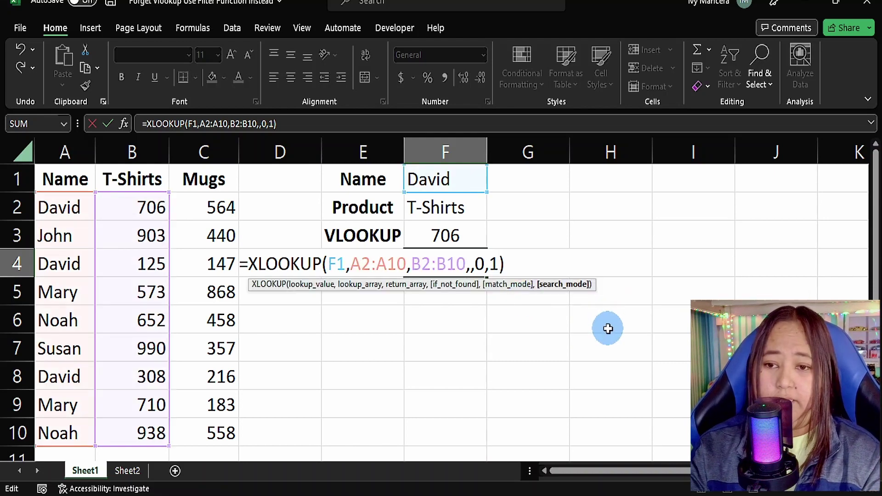
pyautogui.press('Return')
pyautogui.click(455, 269)
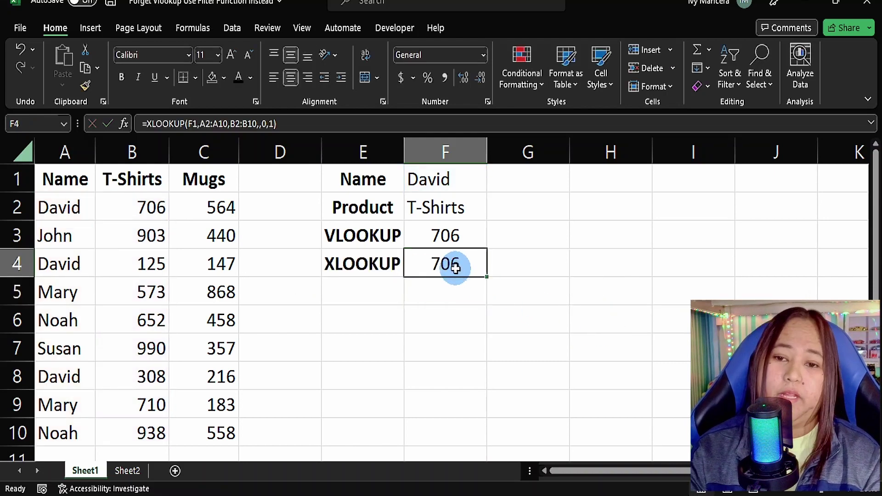
pyautogui.doubleClick(455, 269)
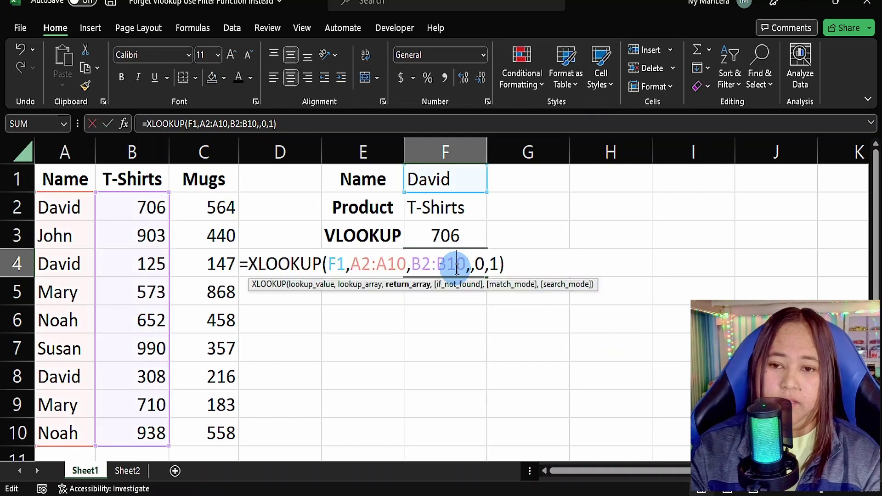
pyautogui.click(500, 265)
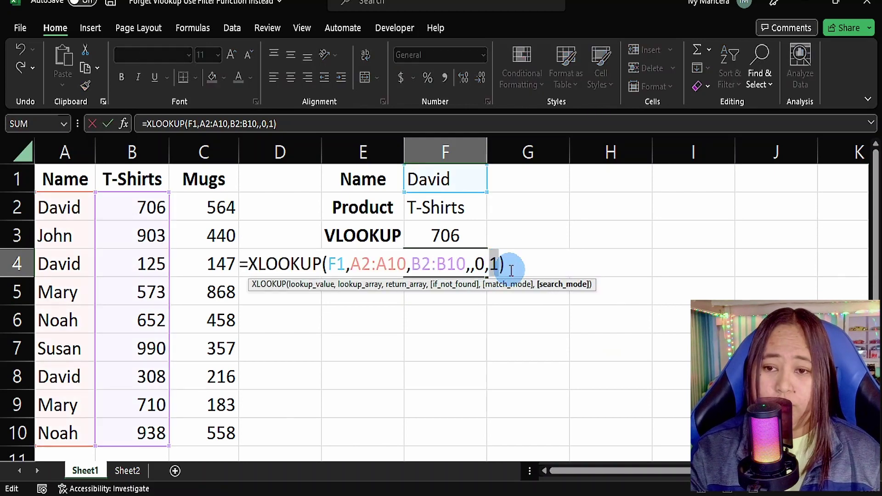
pyautogui.press('BackSpace')
pyautogui.write('2:A')
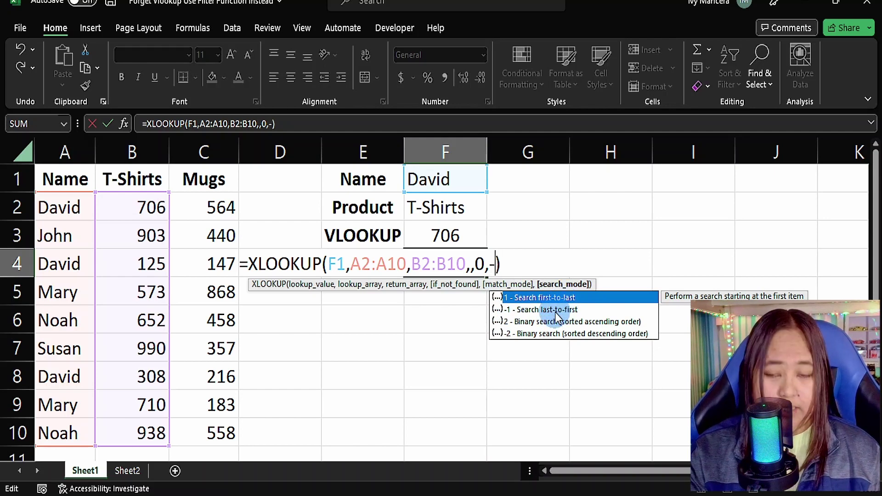
pyautogui.write('1')
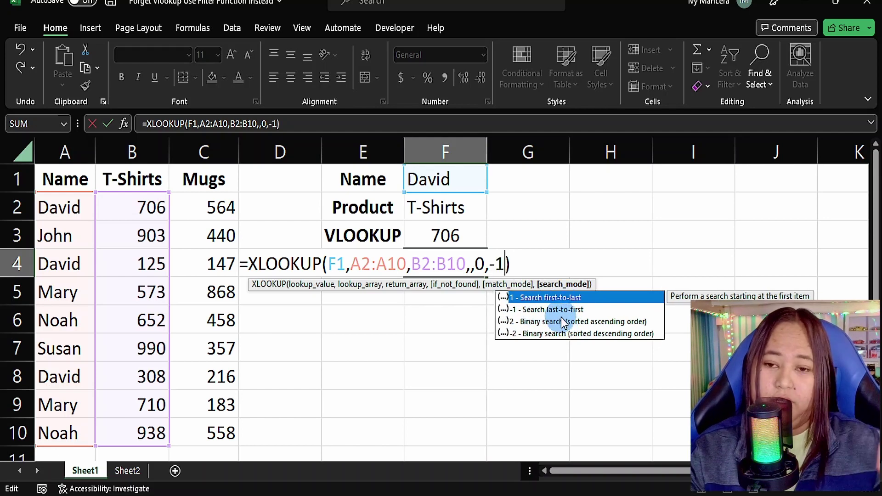
pyautogui.press('Return')
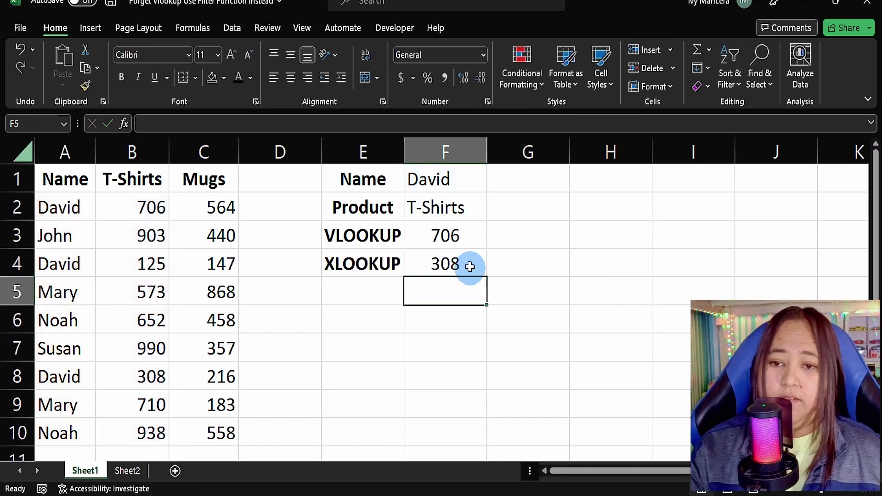
pyautogui.click(458, 264)
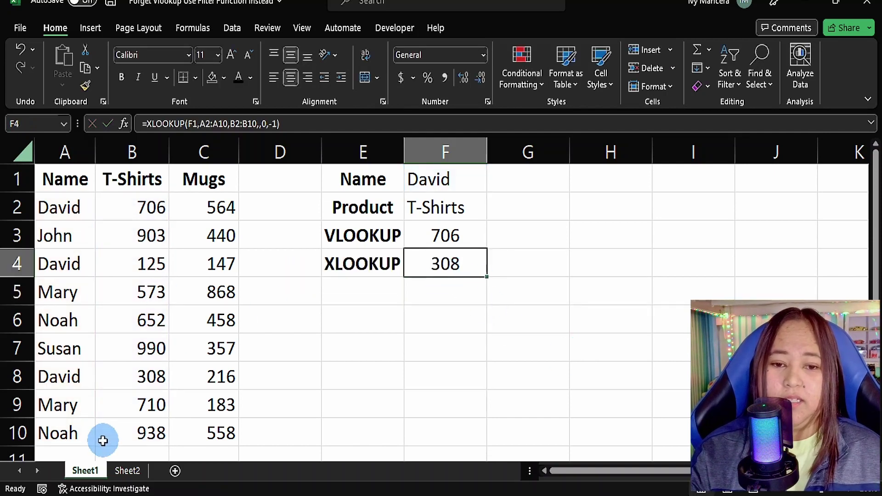
pyautogui.moveTo(71, 382); pyautogui.dragTo(240, 383)
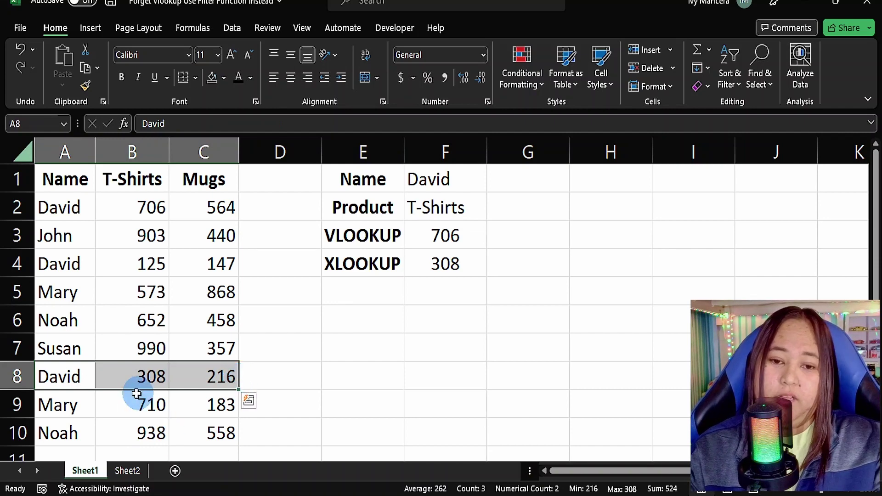
pyautogui.doubleClick(439, 263)
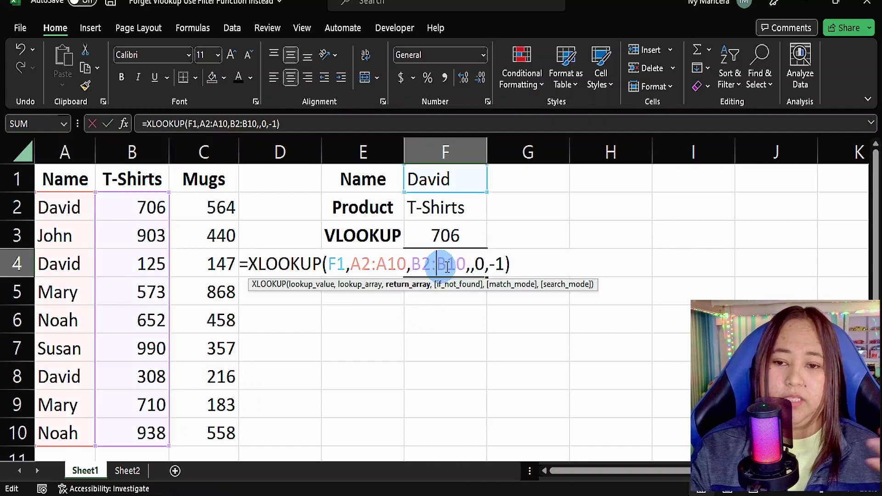
pyautogui.moveTo(491, 268); pyautogui.dragTo(505, 269)
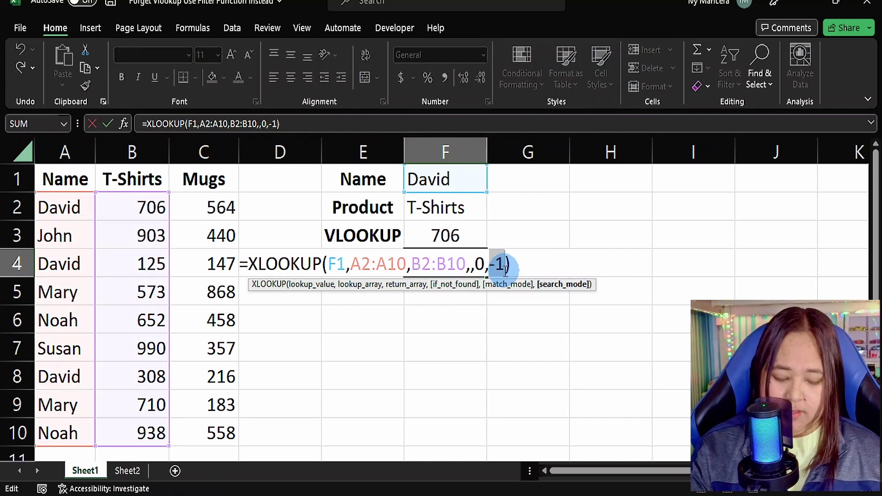
pyautogui.write('1')
pyautogui.press('Return')
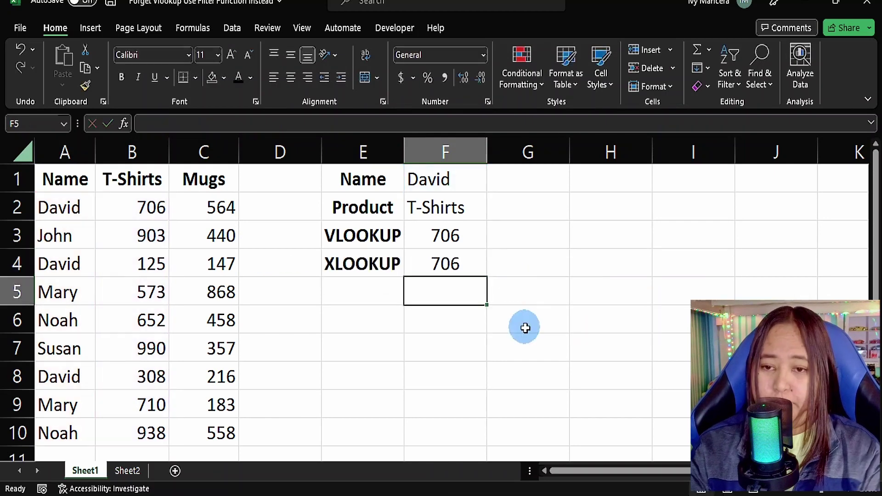
pyautogui.click(450, 229)
pyautogui.click(445, 256)
pyautogui.click(444, 255)
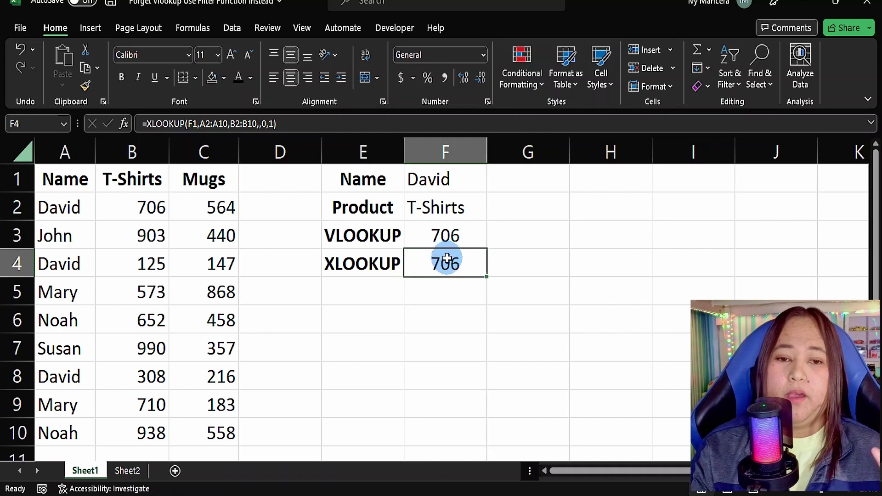
pyautogui.moveTo(51, 207); pyautogui.dragTo(153, 208)
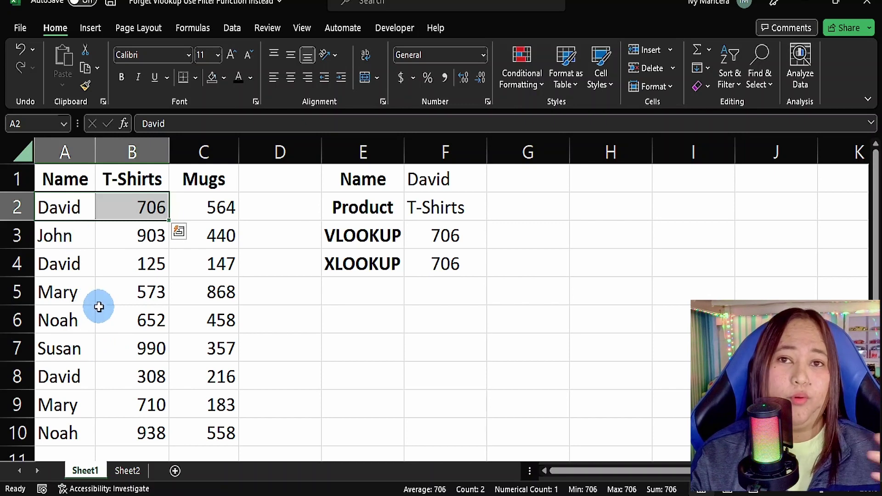
pyautogui.click(446, 183)
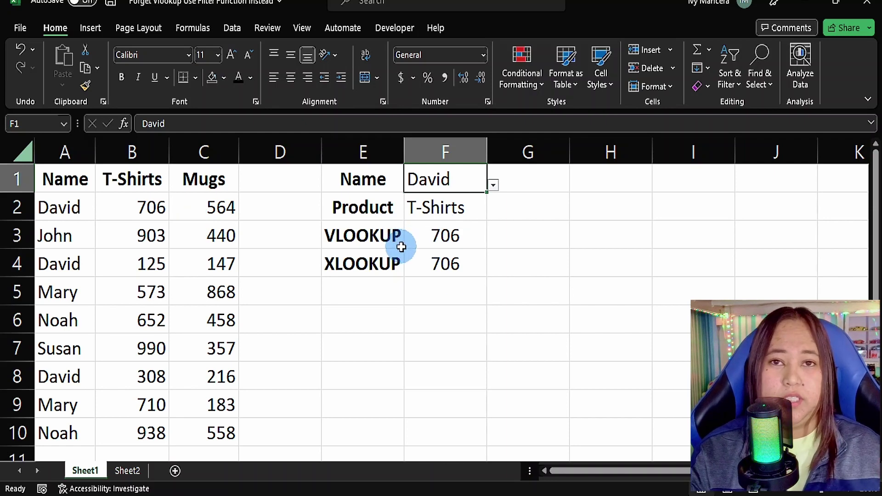
pyautogui.click(380, 237)
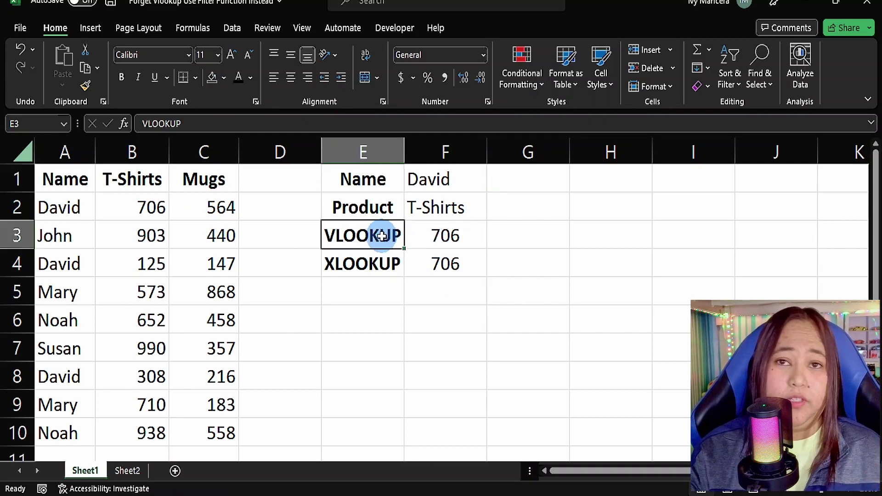
pyautogui.click(378, 264)
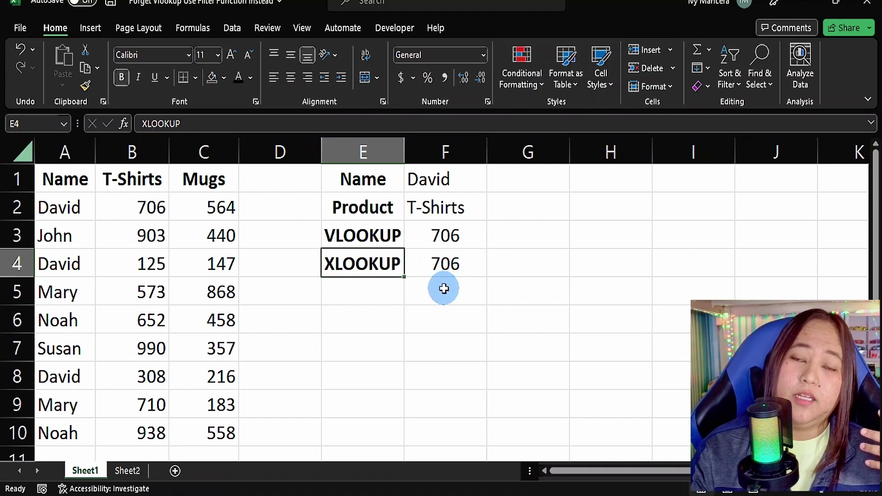
pyautogui.moveTo(77, 216); pyautogui.dragTo(140, 225)
pyautogui.click(141, 249)
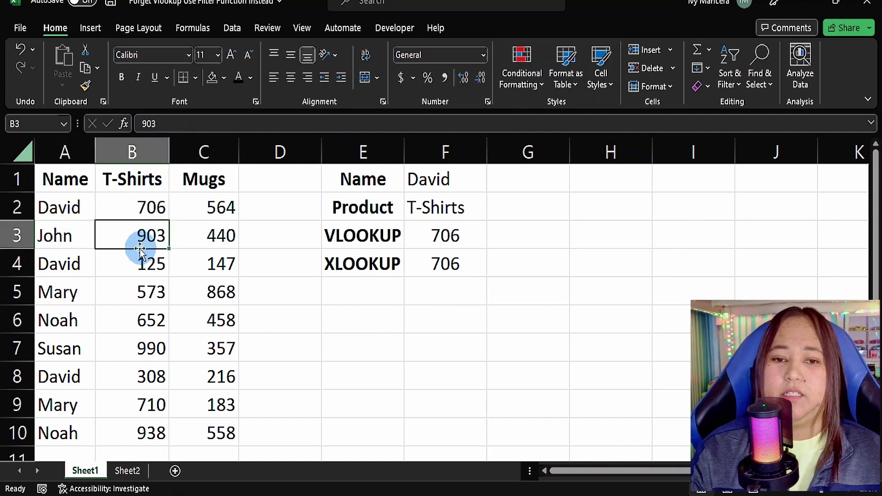
pyautogui.click(116, 212)
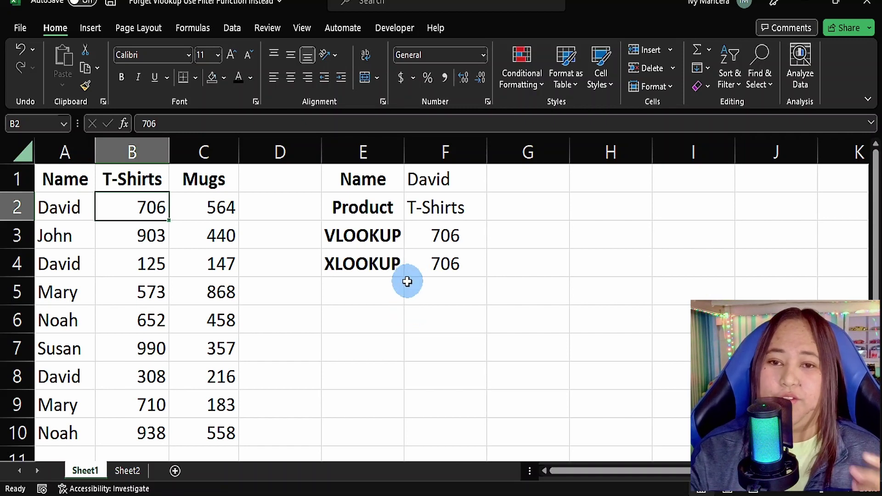
# Label cell E5 as FILTER.
pyautogui.doubleClick(445, 293)
pyautogui.click(373, 297)
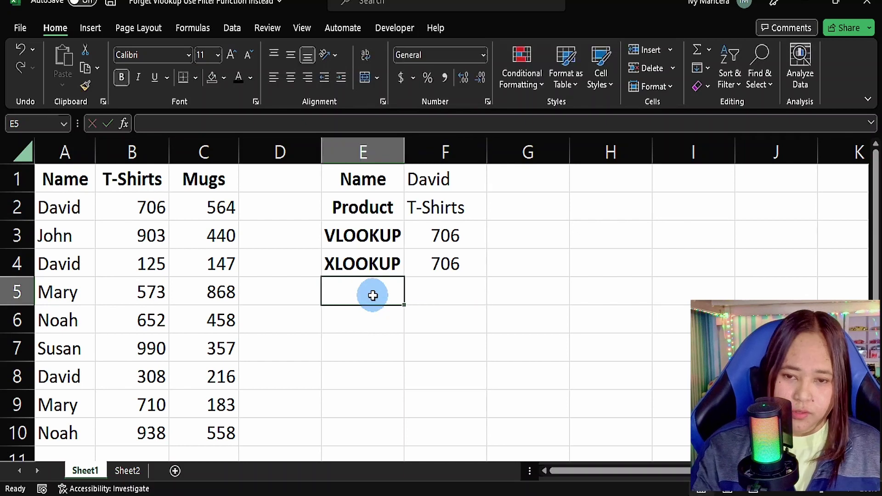
pyautogui.write('FILTER')
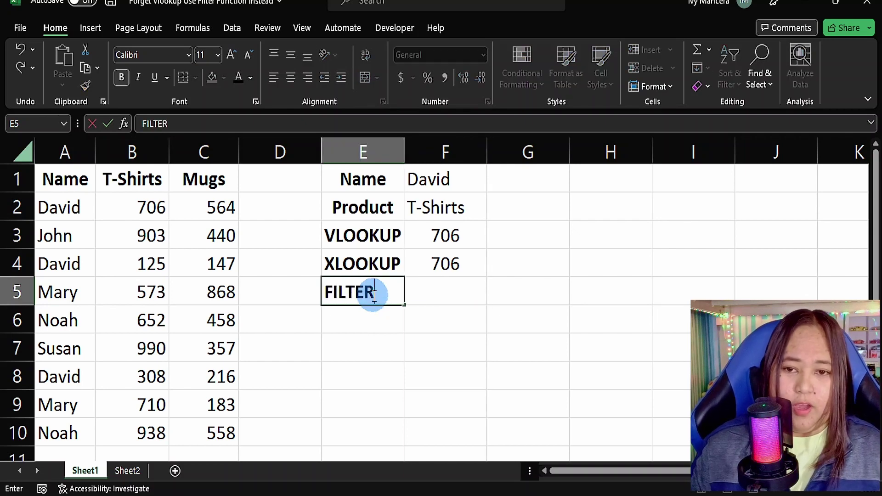
pyautogui.press('Return')
# Enter =FILTER(A2:C10,A2:A10=F1) in F5 to spill David's three full rows.
pyautogui.click(446, 295)
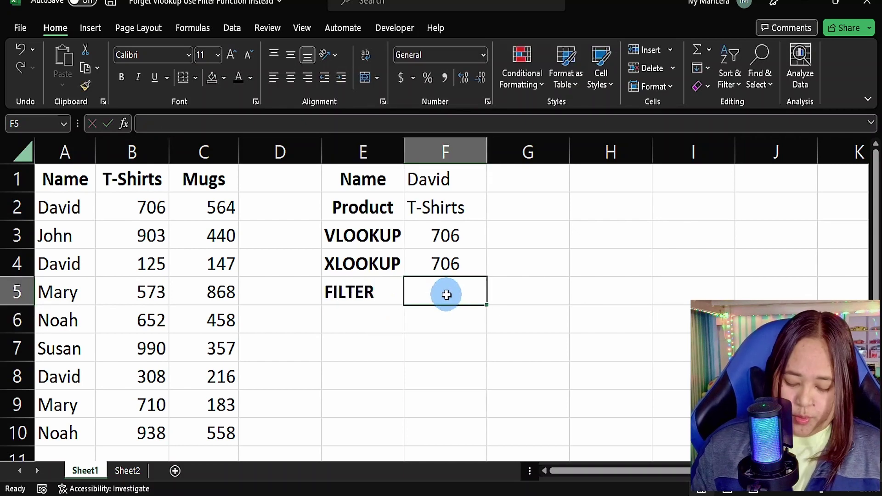
pyautogui.write('=filter')
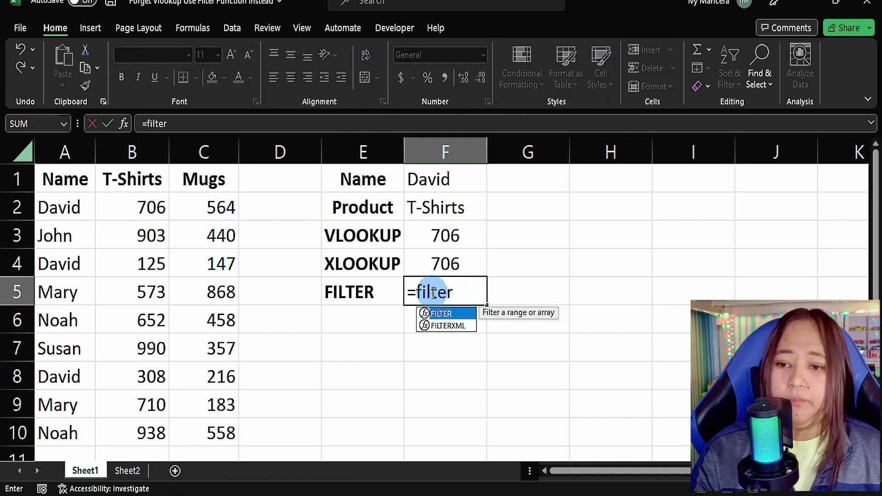
pyautogui.doubleClick(455, 313)
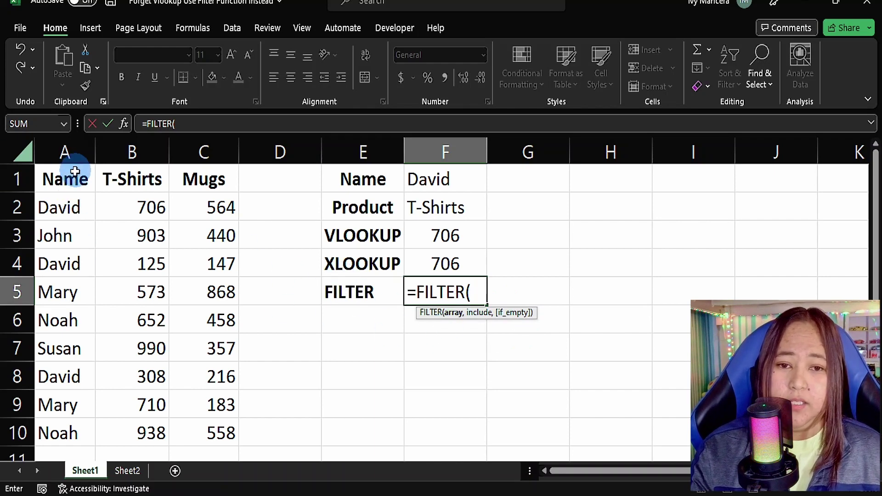
pyautogui.moveTo(62, 207)
pyautogui.mouseDown()
pyautogui.moveTo(164, 221)
pyautogui.moveTo(189, 346)
pyautogui.moveTo(191, 430)
pyautogui.mouseUp()
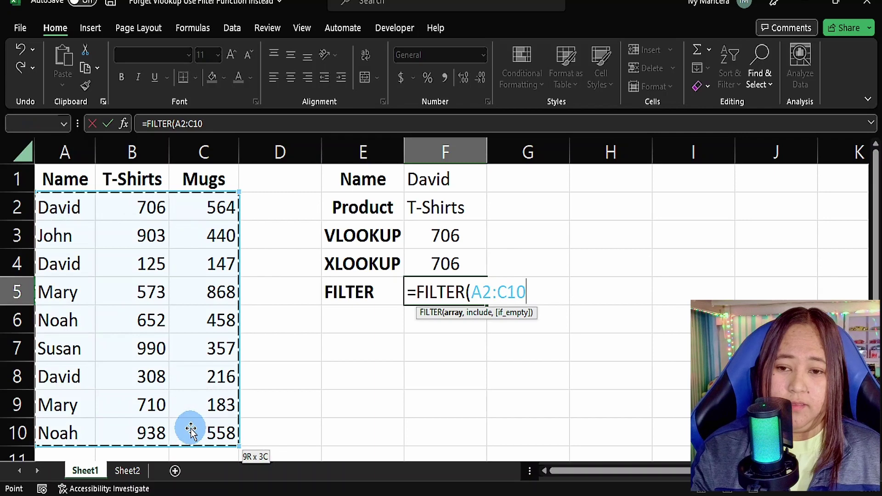
pyautogui.write(',')
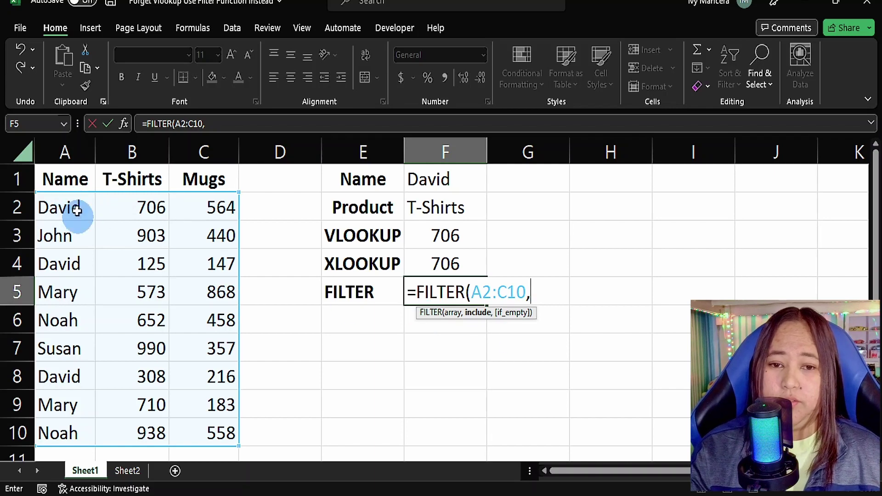
pyautogui.moveTo(65, 204); pyautogui.dragTo(79, 422)
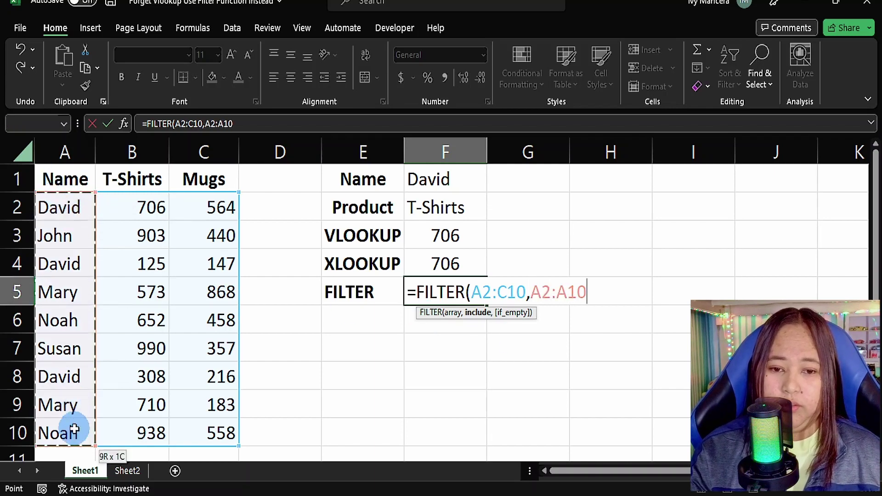
pyautogui.write('=')
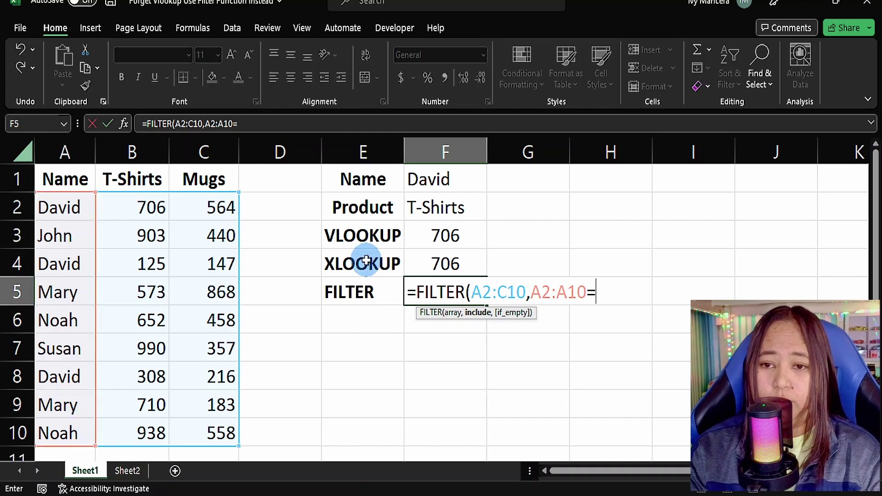
pyautogui.click(428, 184)
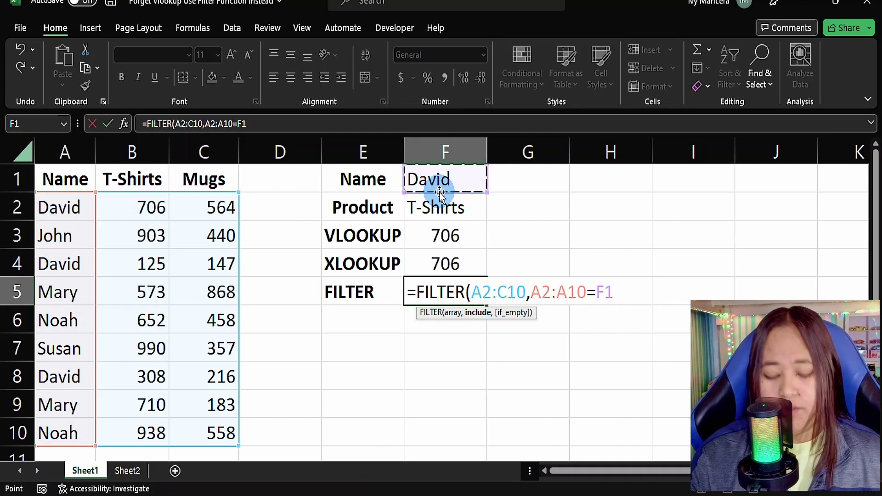
pyautogui.write(')')
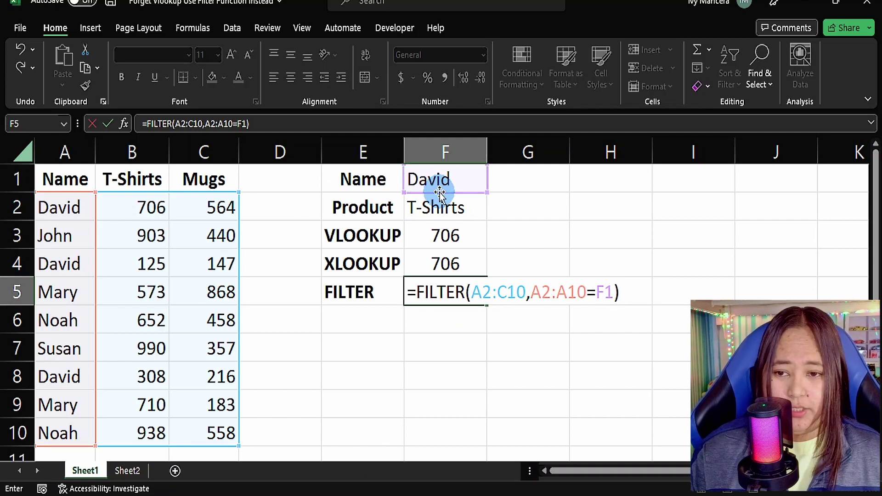
pyautogui.press('Return')
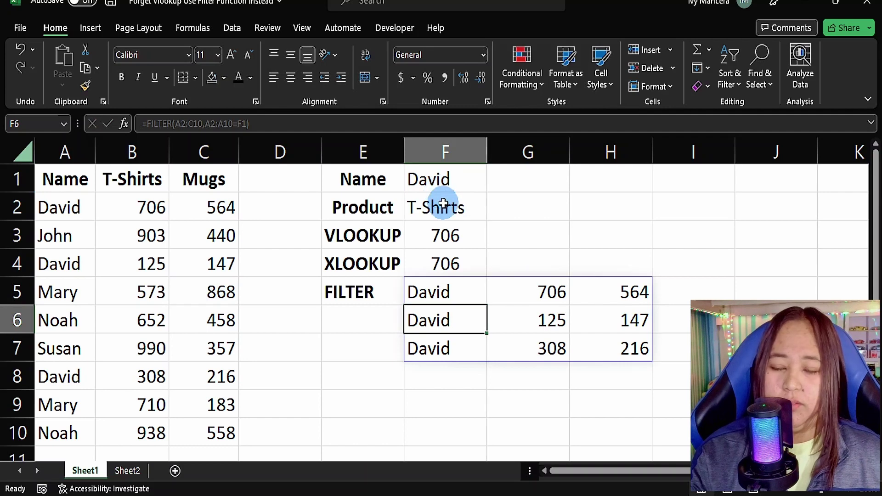
pyautogui.click(449, 285)
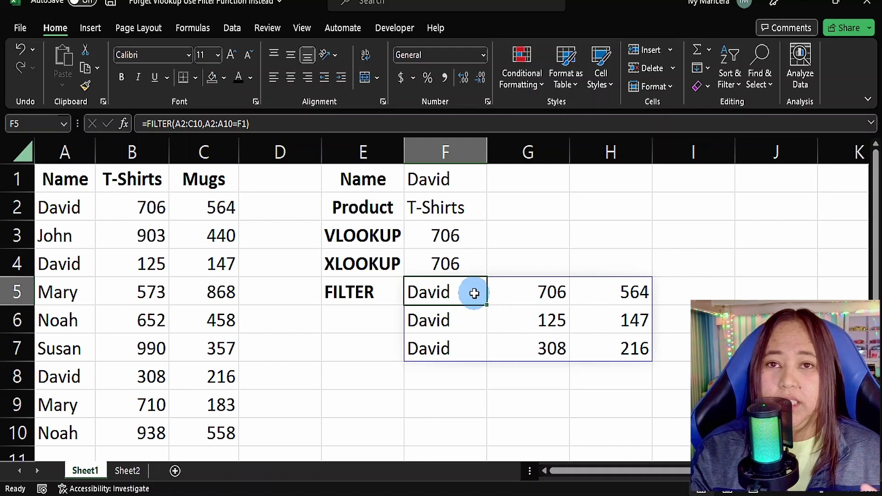
pyautogui.moveTo(475, 292); pyautogui.dragTo(473, 346)
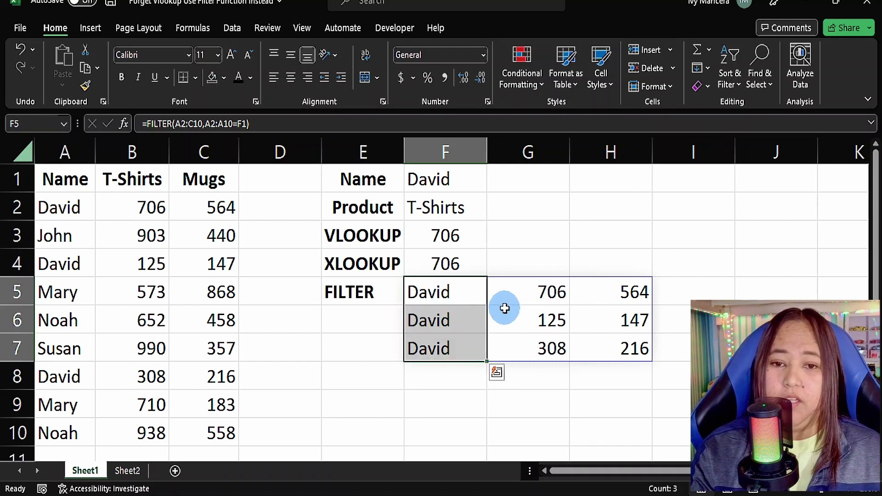
pyautogui.moveTo(515, 295); pyautogui.dragTo(515, 322)
pyautogui.click(644, 307)
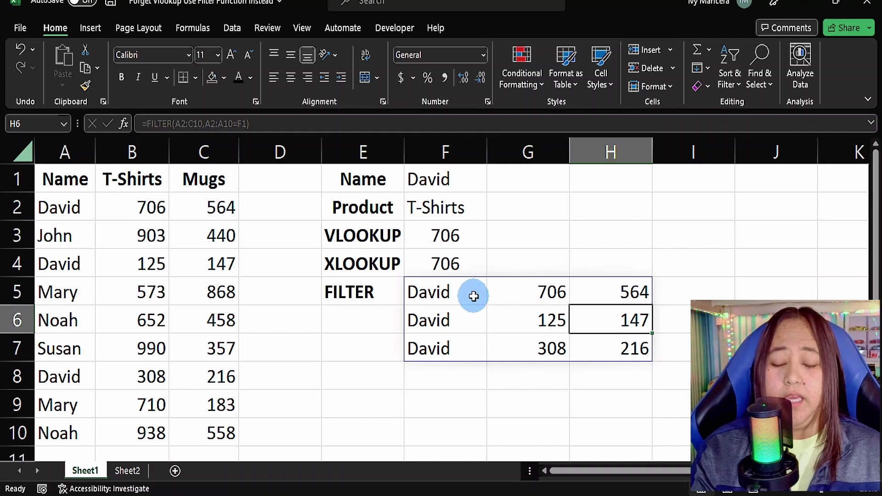
pyautogui.click(437, 212)
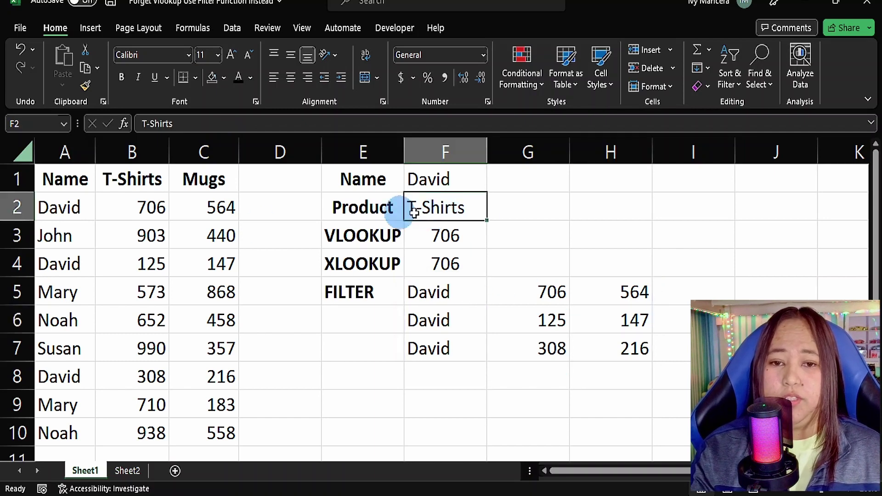
pyautogui.click(443, 384)
# Enter =FILTER(A2:B10,A2:A10=F1) in F8, spilling David's names and T-Shirts values.
pyautogui.write('fi')
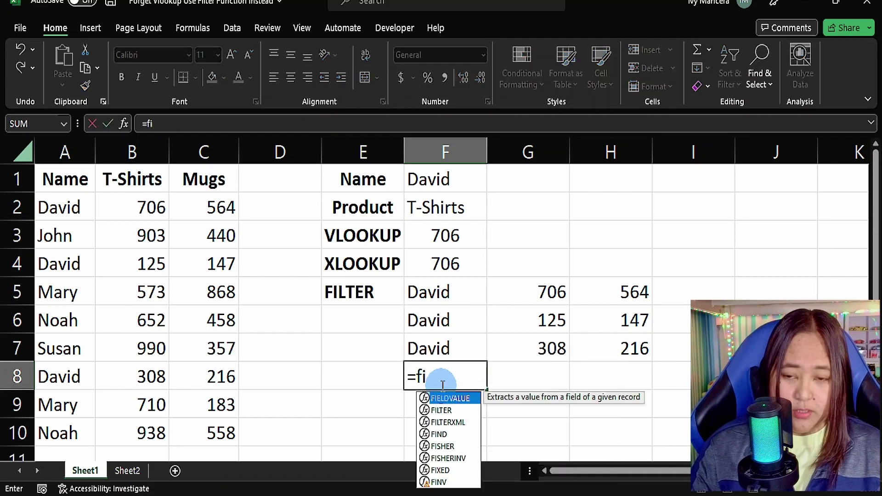
pyautogui.write('l')
pyautogui.press('Tab')
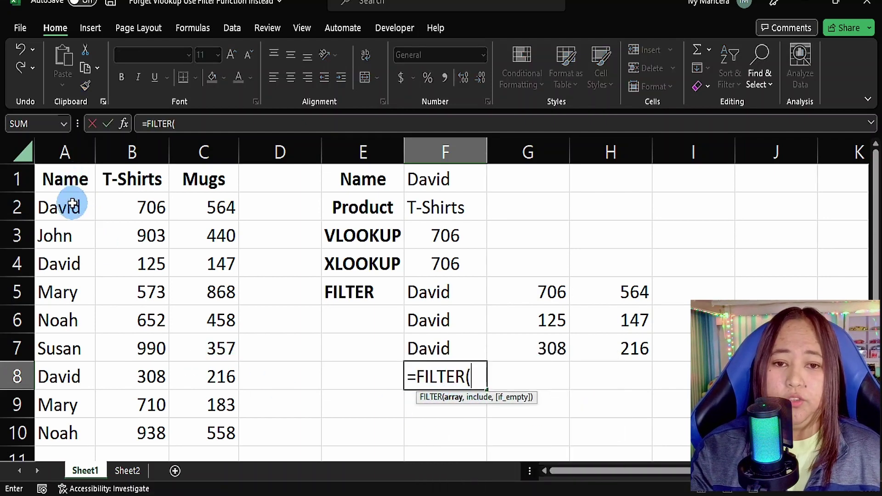
pyautogui.moveTo(69, 202); pyautogui.dragTo(119, 430)
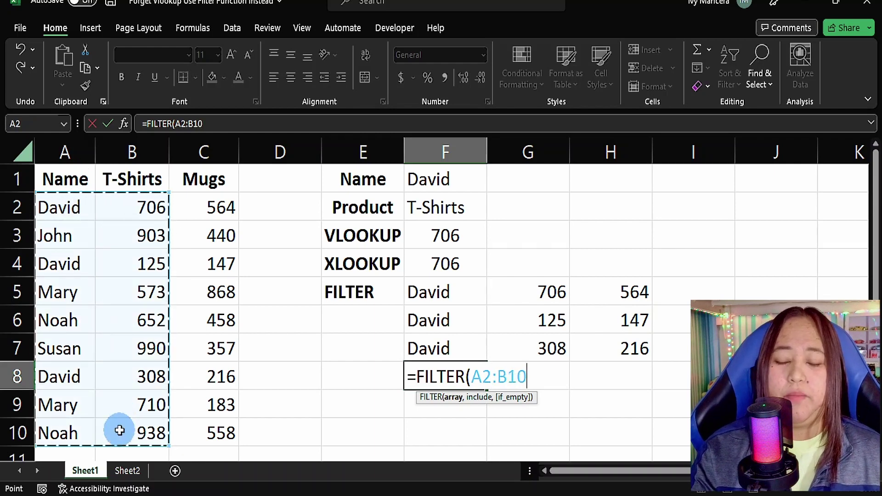
pyautogui.write(',')
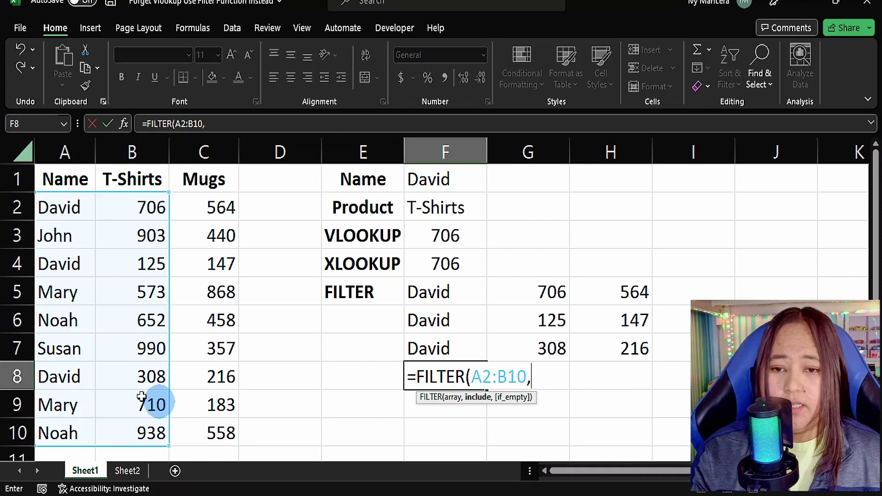
pyautogui.moveTo(65, 207); pyautogui.dragTo(77, 435)
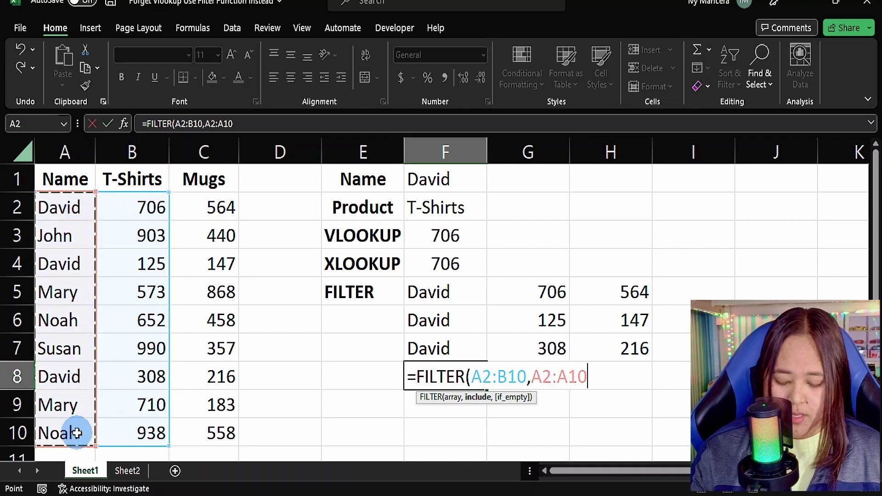
pyautogui.write('=')
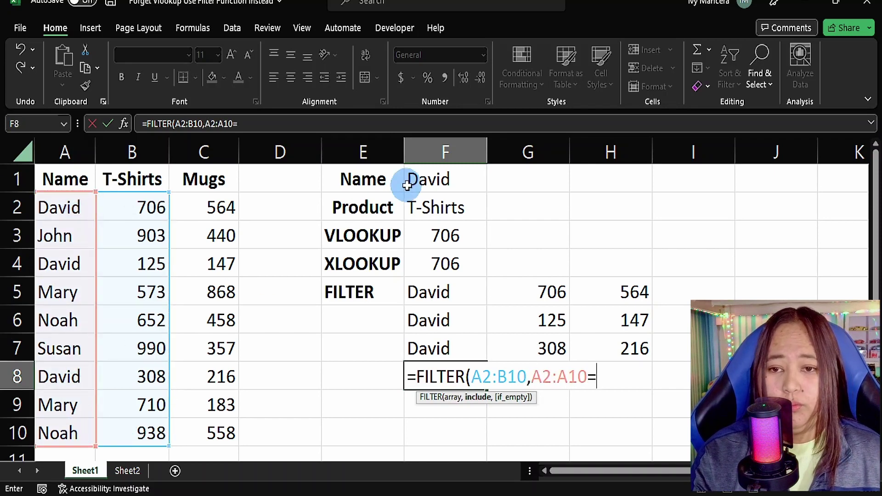
pyautogui.click(413, 180)
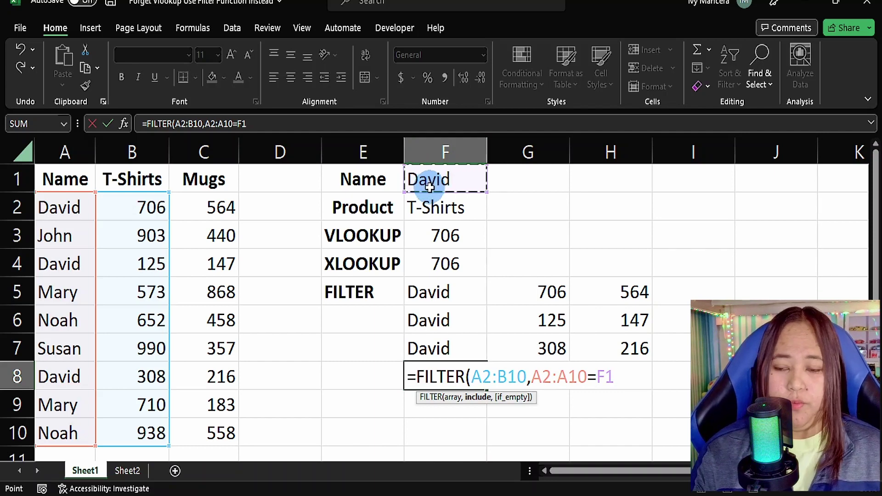
pyautogui.write(')')
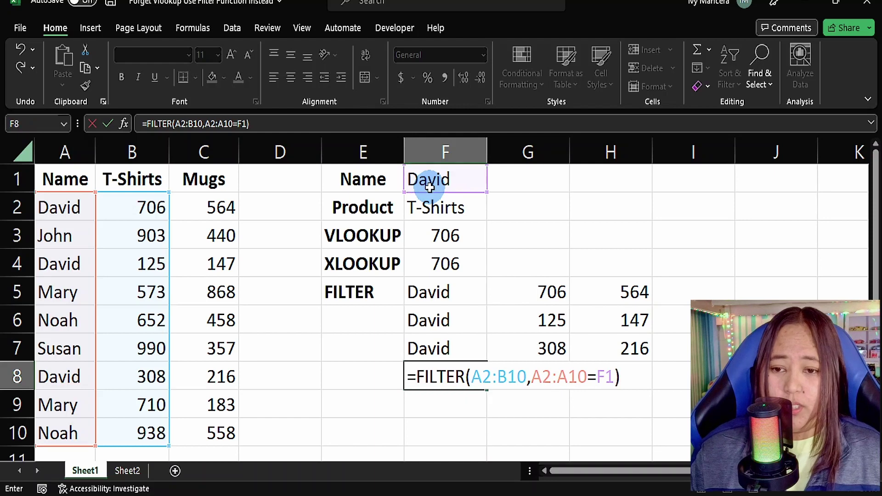
pyautogui.press('Return')
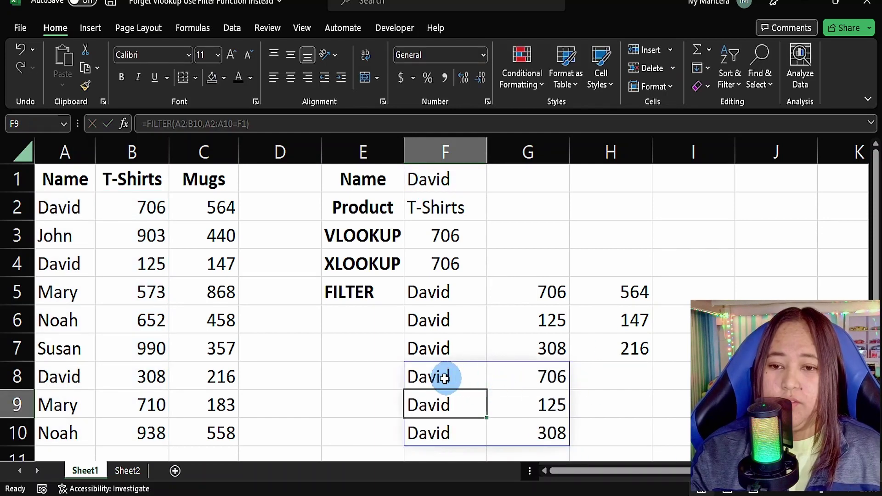
# Check the spilled names in F8:F10 and reopen F8's formula for editing.
pyautogui.moveTo(444, 376); pyautogui.dragTo(429, 431)
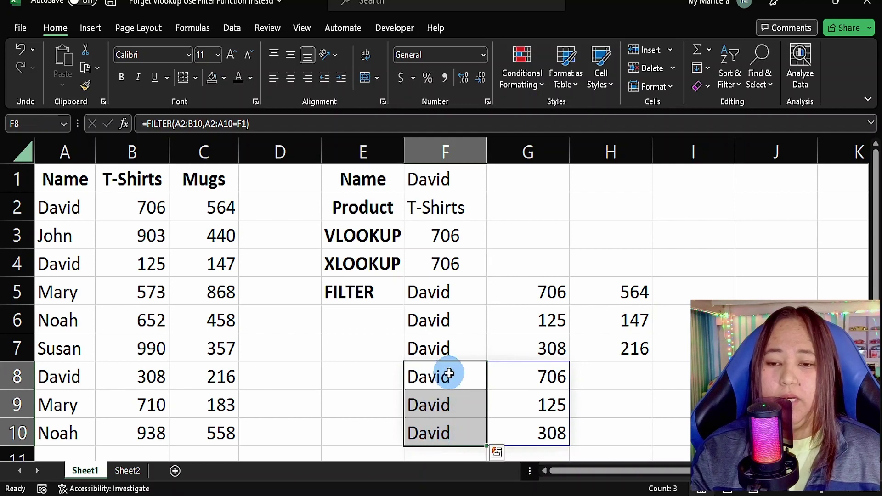
pyautogui.click(448, 375)
pyautogui.doubleClick(449, 374)
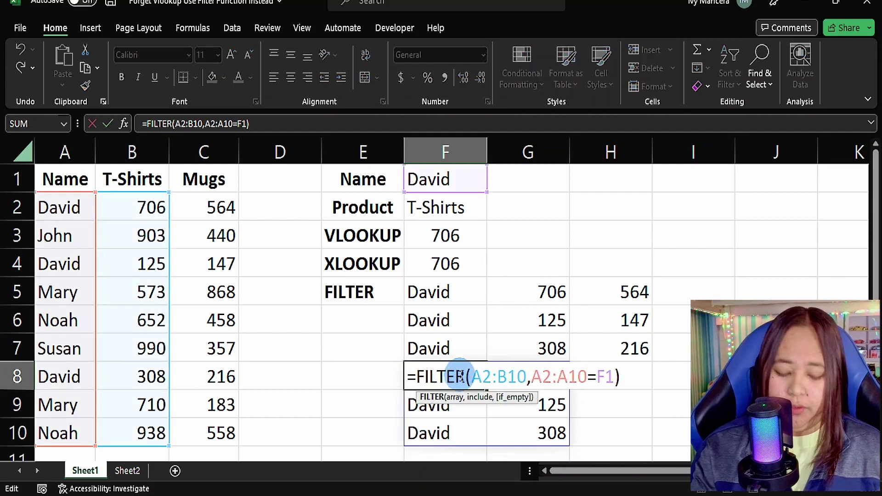
# Replace F8's formula with =FILTER(B2:B10,A2:A10=F1), returning 706, 125 and 308, and select them.
pyautogui.press('Escape')
pyautogui.write('=filter')
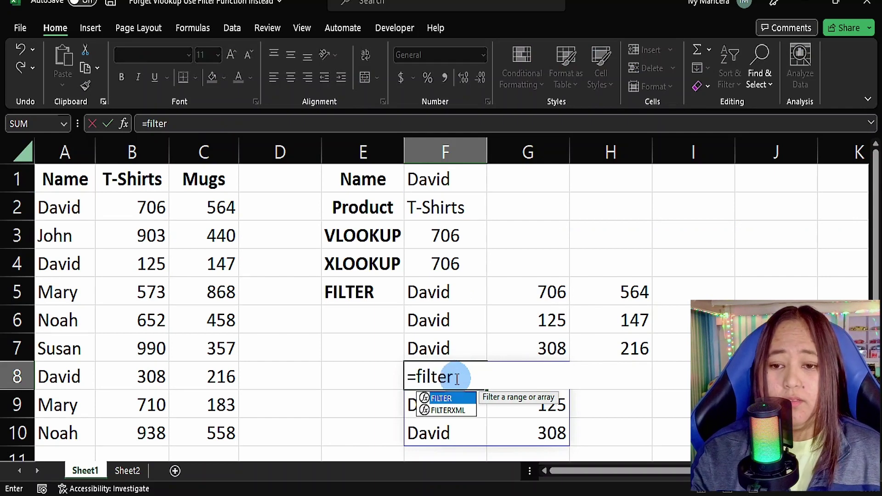
pyautogui.press('Tab')
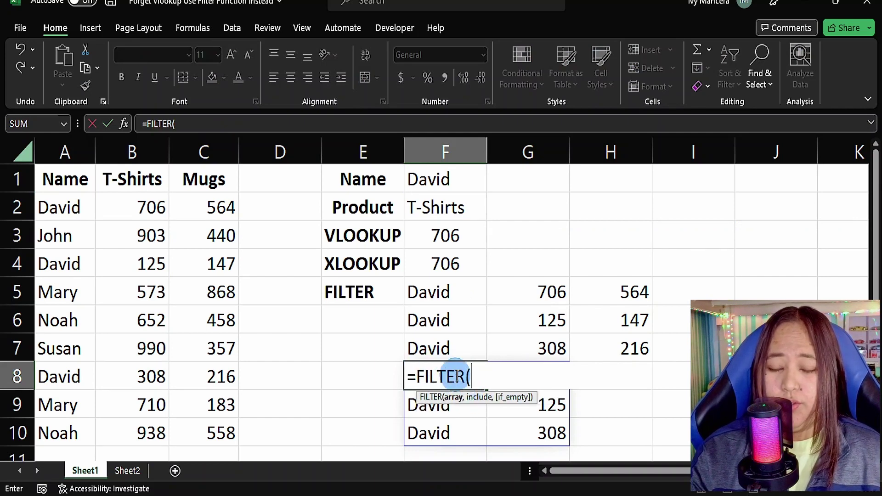
pyautogui.moveTo(132, 203)
pyautogui.mouseDown()
pyautogui.moveTo(140, 349)
pyautogui.moveTo(134, 432)
pyautogui.mouseUp()
pyautogui.write(',')
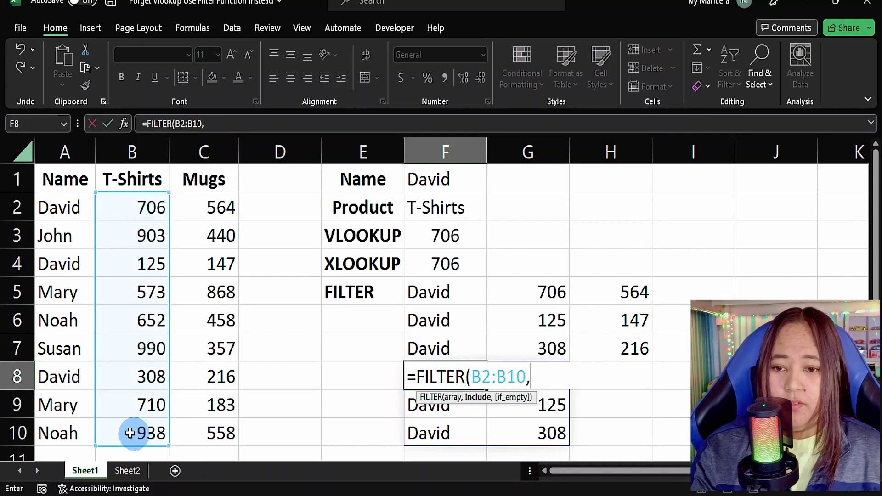
pyautogui.moveTo(77, 204); pyautogui.dragTo(59, 438)
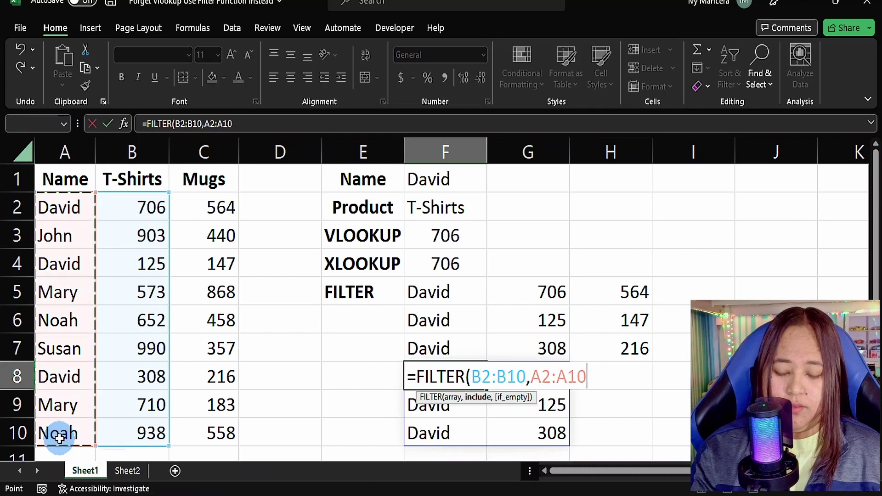
pyautogui.write('=')
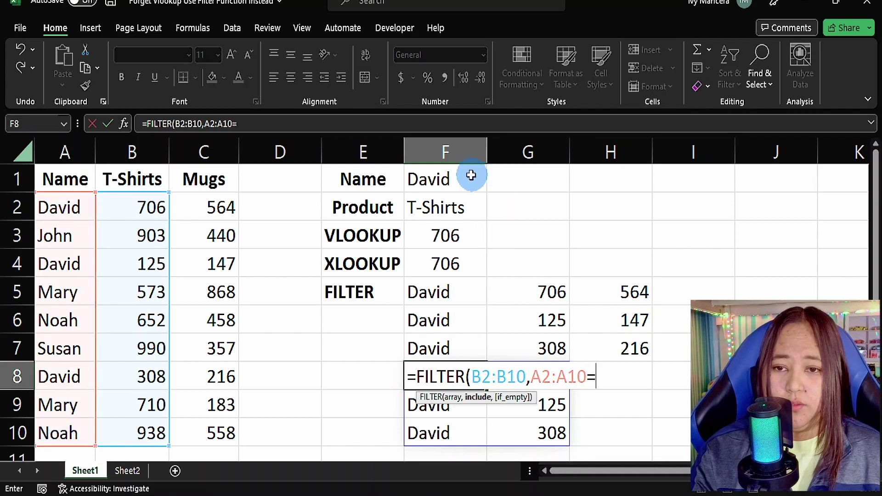
pyautogui.click(467, 177)
pyautogui.press('Return')
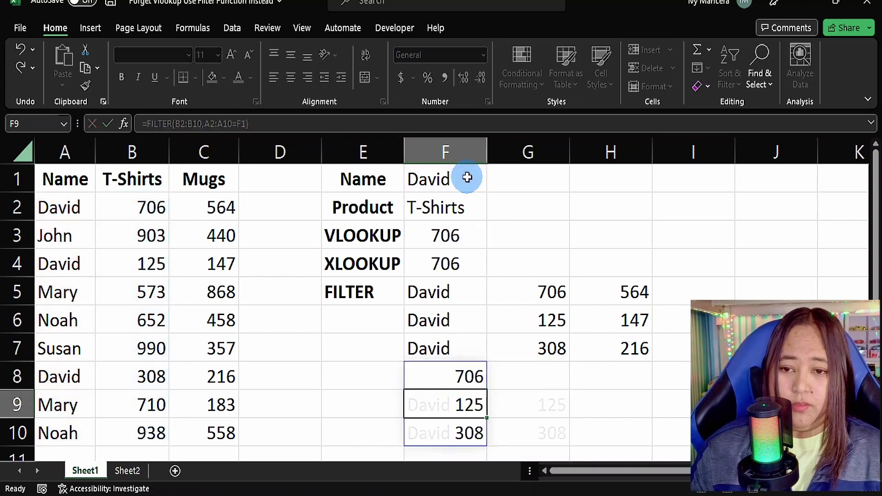
pyautogui.moveTo(460, 383); pyautogui.dragTo(449, 446)
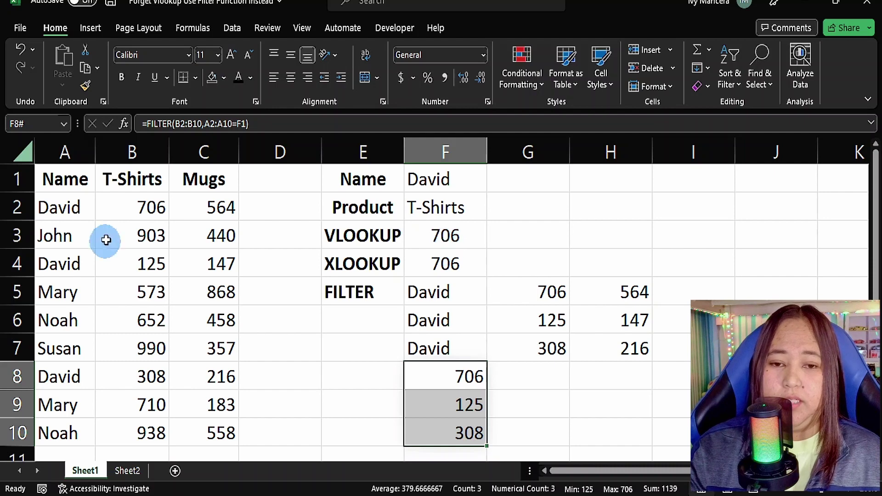
# Check that B2, B4 and B8 sum to 1139, then select the FILTER results F5:H10.
pyautogui.click(133, 205)
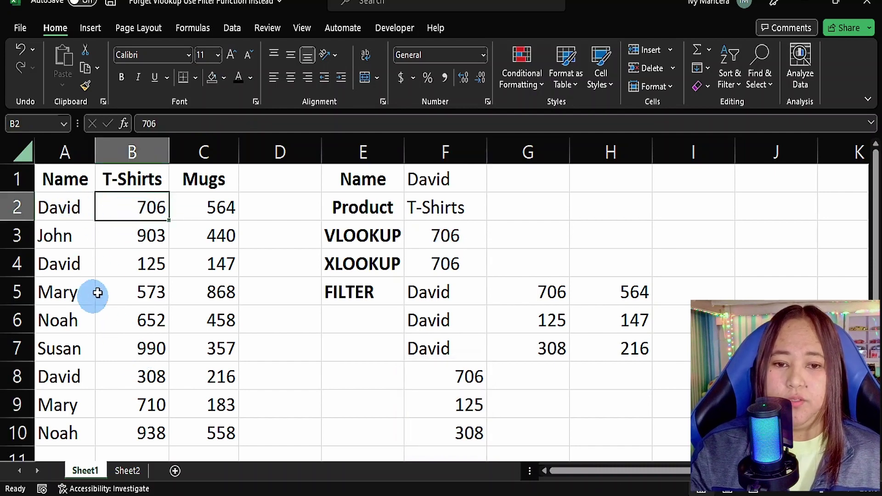
pyautogui.keyDown('ctrl'); pyautogui.click(104, 267); pyautogui.keyUp('ctrl')
pyautogui.keyDown('ctrl'); pyautogui.click(119, 377); pyautogui.keyUp('ctrl')
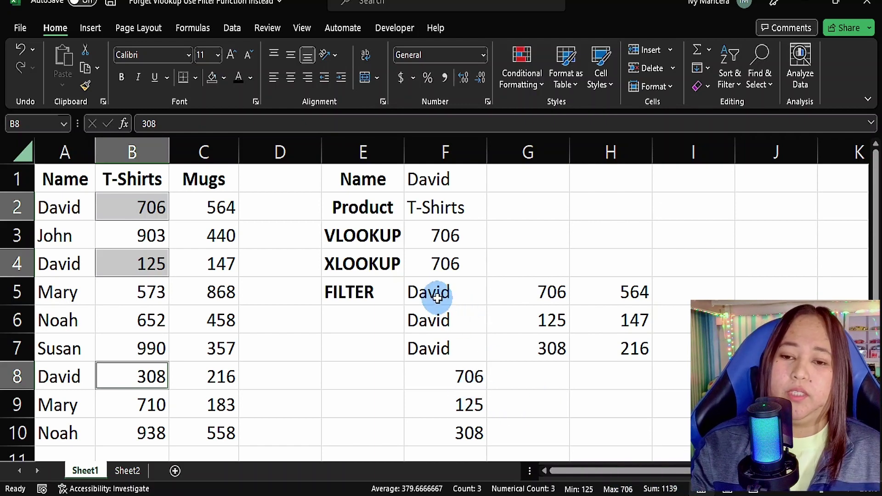
pyautogui.moveTo(428, 300); pyautogui.dragTo(578, 434)
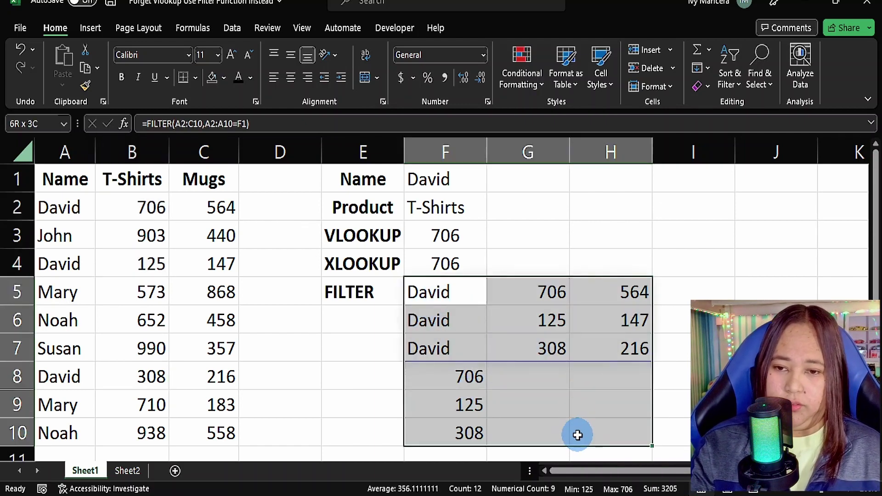
# Clear the old results and type =FILTER(B2:B10,A2:A10=F1) into F5.
pyautogui.press('Delete')
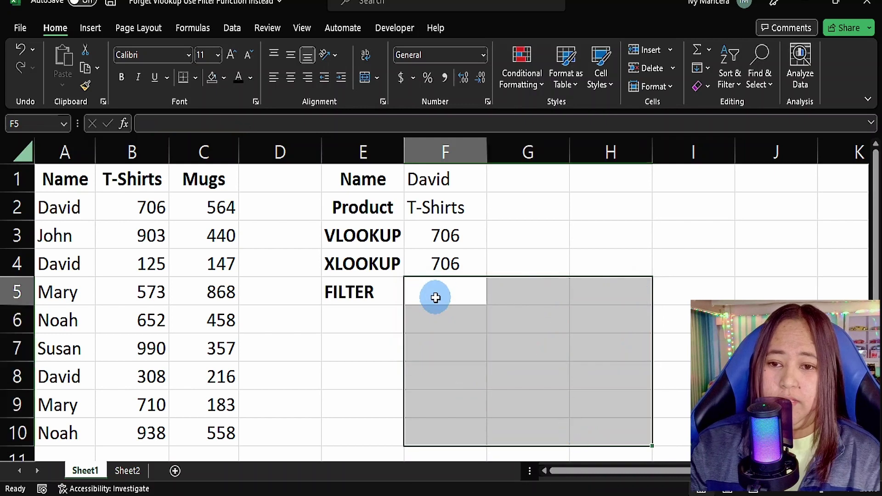
pyautogui.click(436, 298)
pyautogui.write('=')
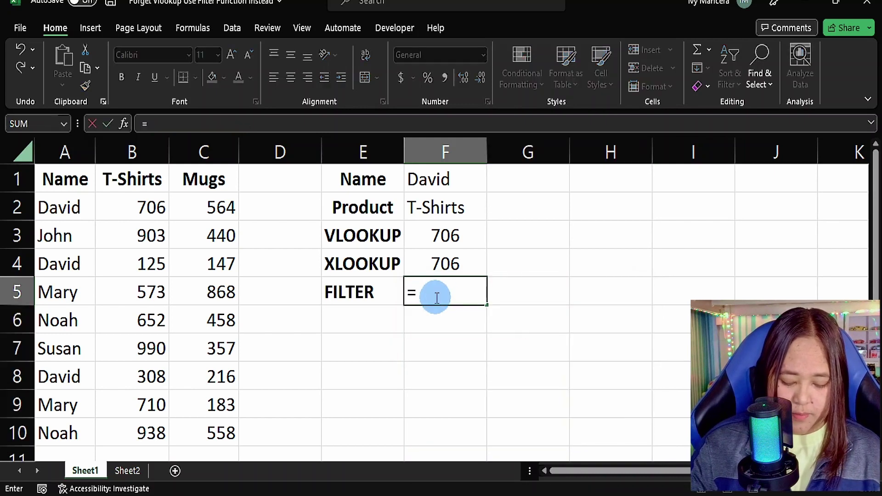
pyautogui.write('filter')
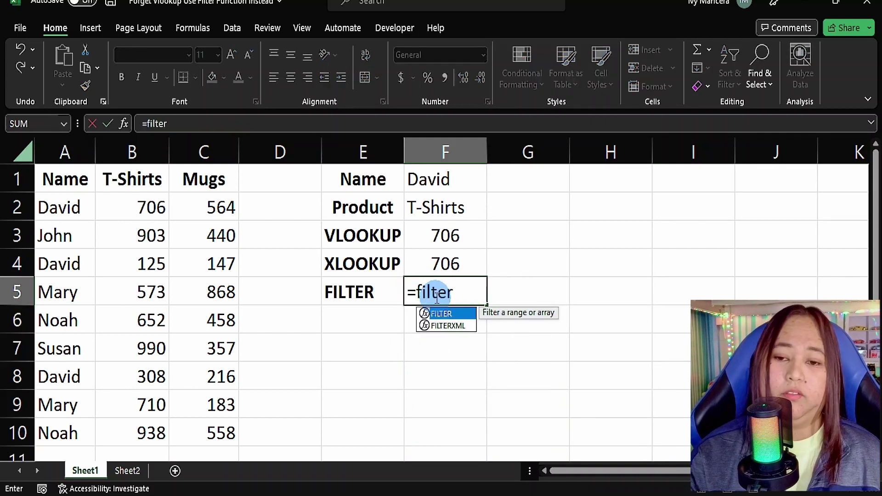
pyautogui.press('Tab')
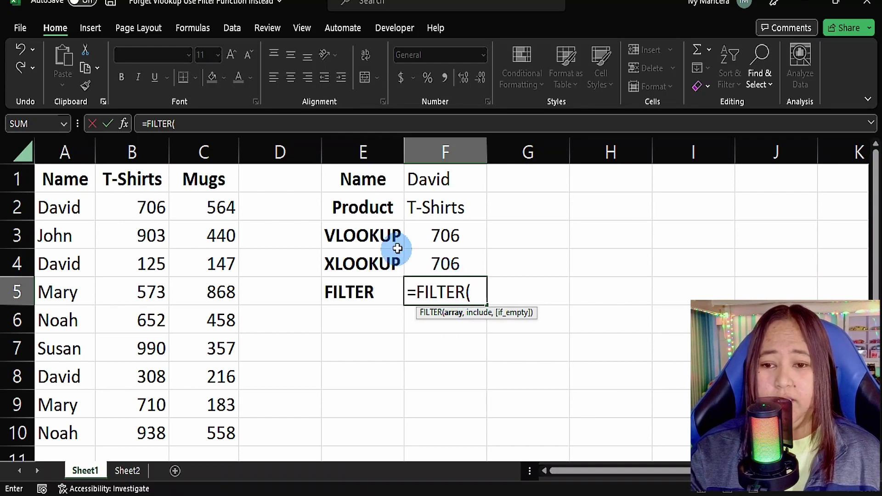
pyautogui.moveTo(143, 207); pyautogui.dragTo(140, 433)
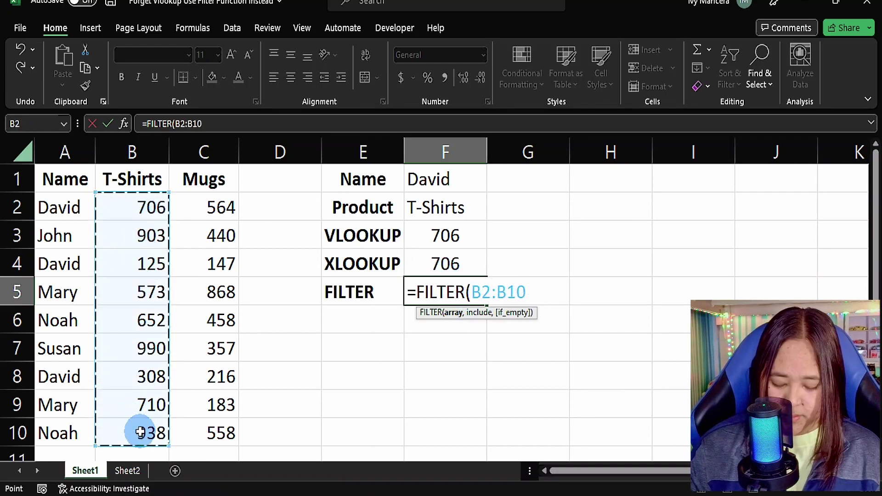
pyautogui.write(',')
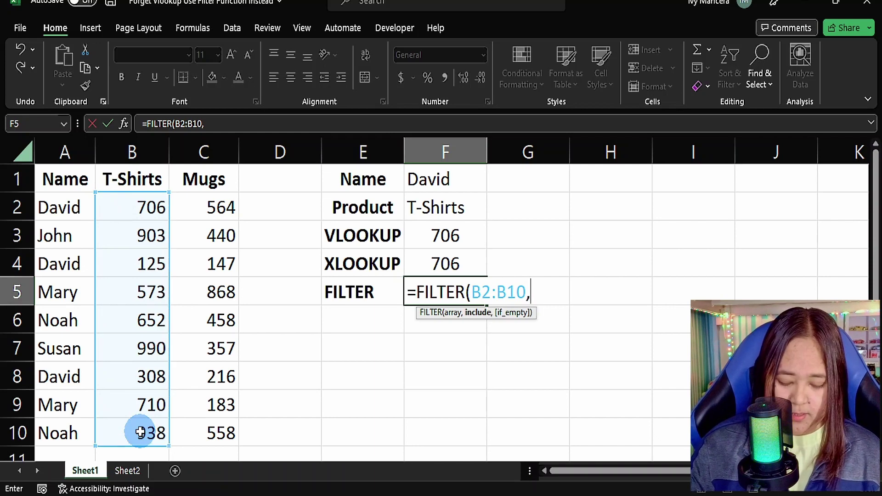
pyautogui.moveTo(60, 208); pyautogui.dragTo(70, 432)
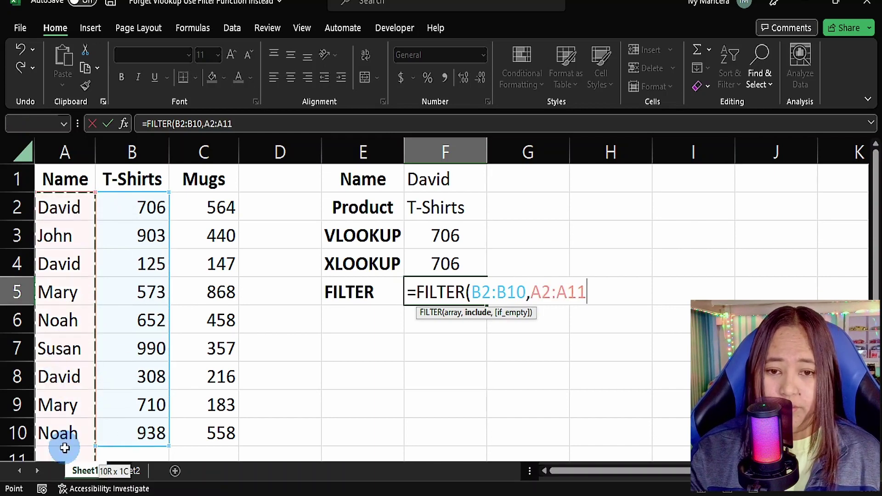
pyautogui.write('=')
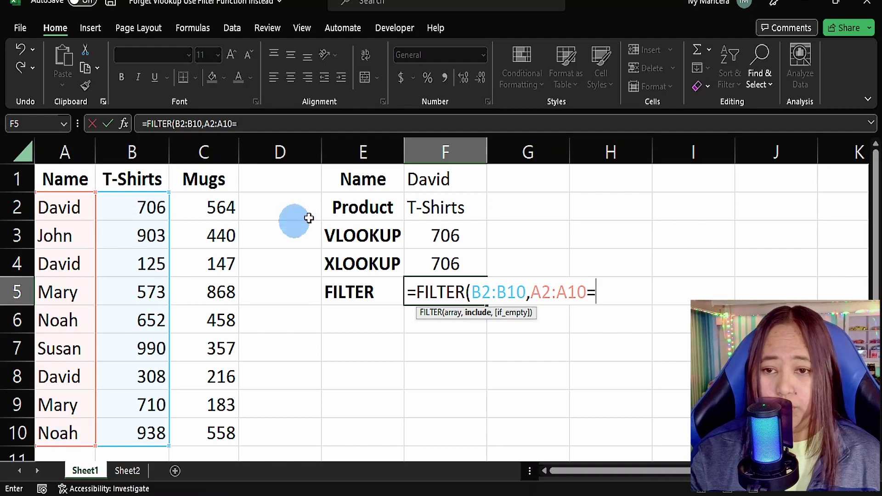
pyautogui.click(443, 183)
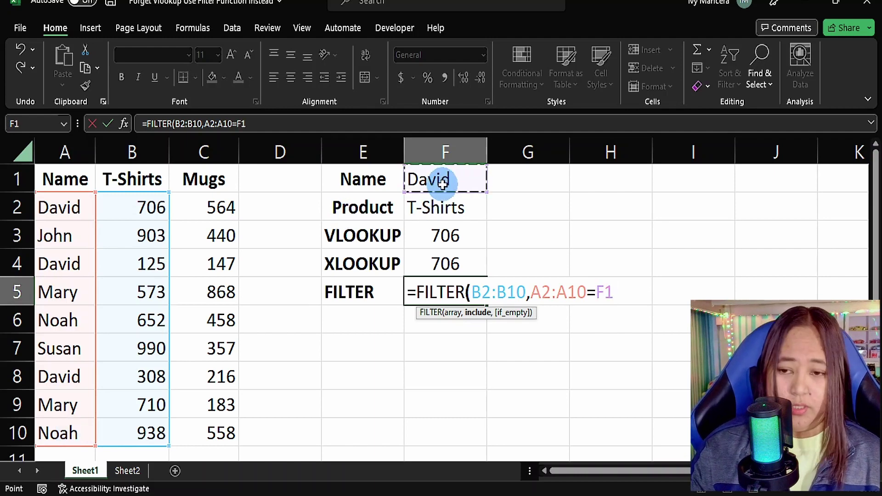
pyautogui.write(')')
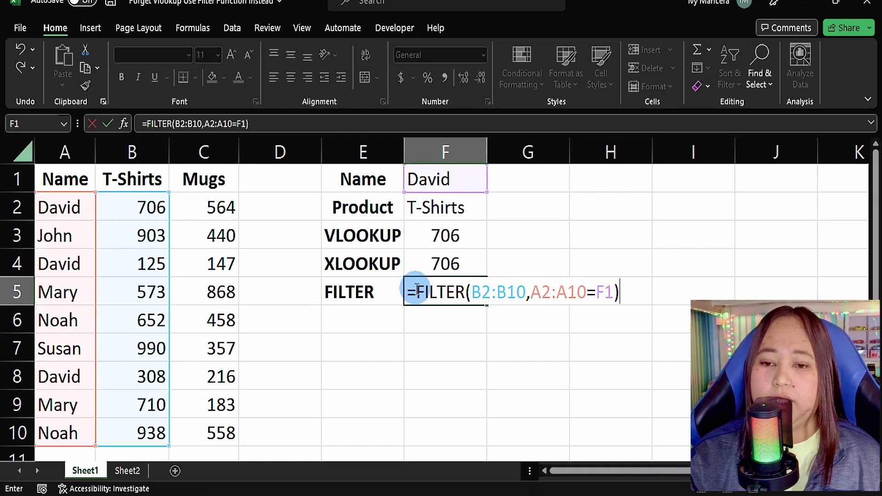
pyautogui.click(423, 294)
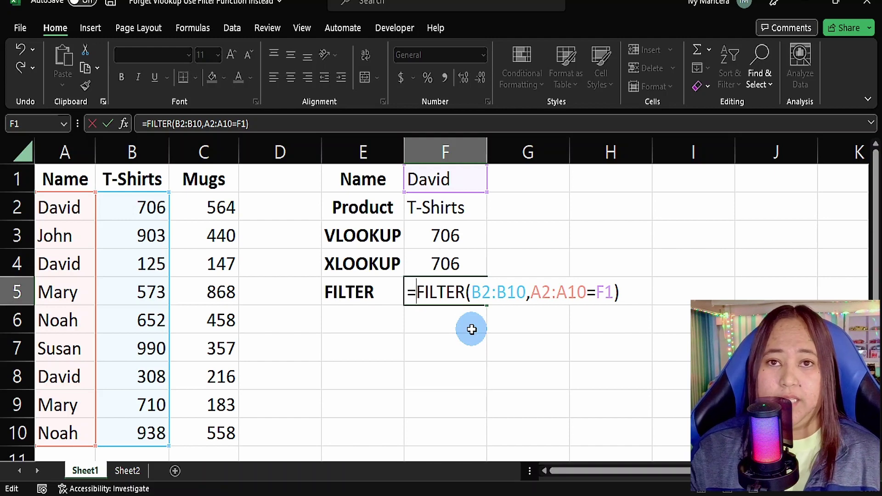
# Wrap F5's formula as =SUM(FILTER(B2:B10,A2:A10=F1)), totaling 1139.
pyautogui.write('sum')
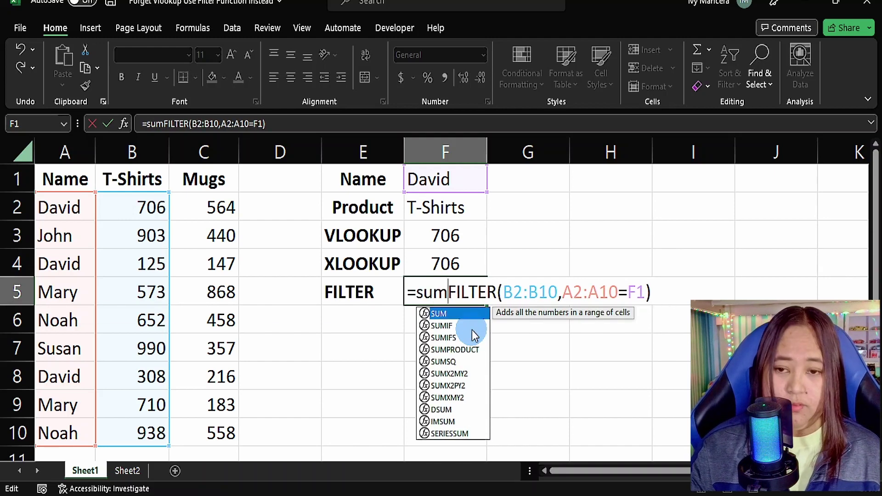
pyautogui.write('(')
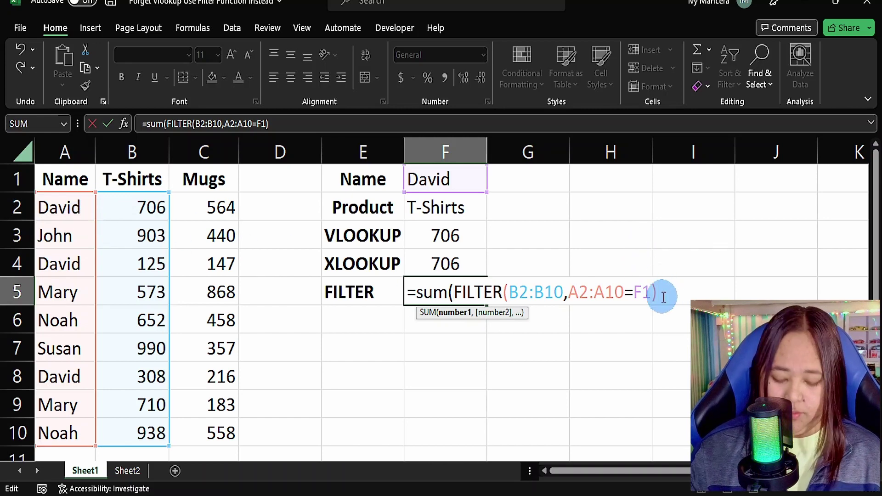
pyautogui.write(')')
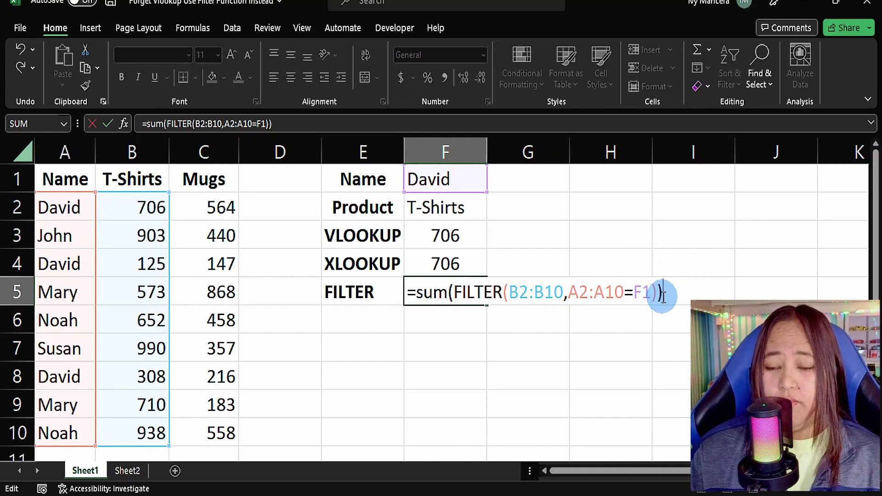
pyautogui.press('Return')
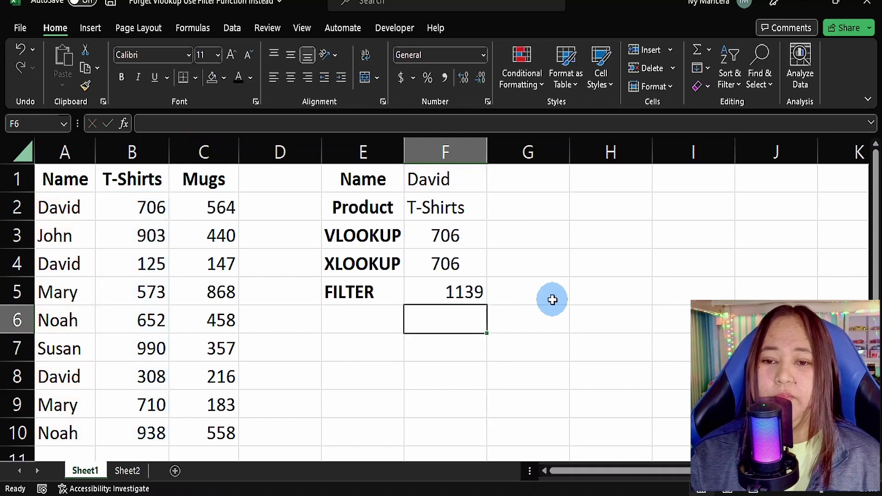
pyautogui.click(472, 290)
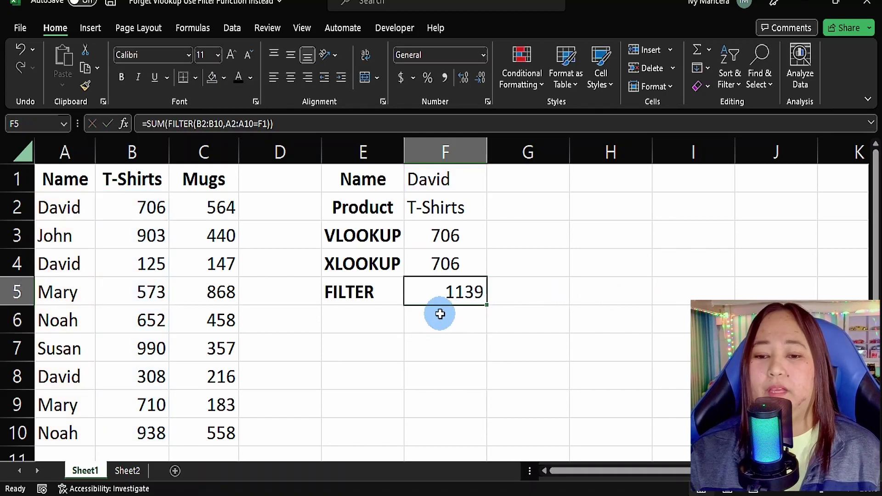